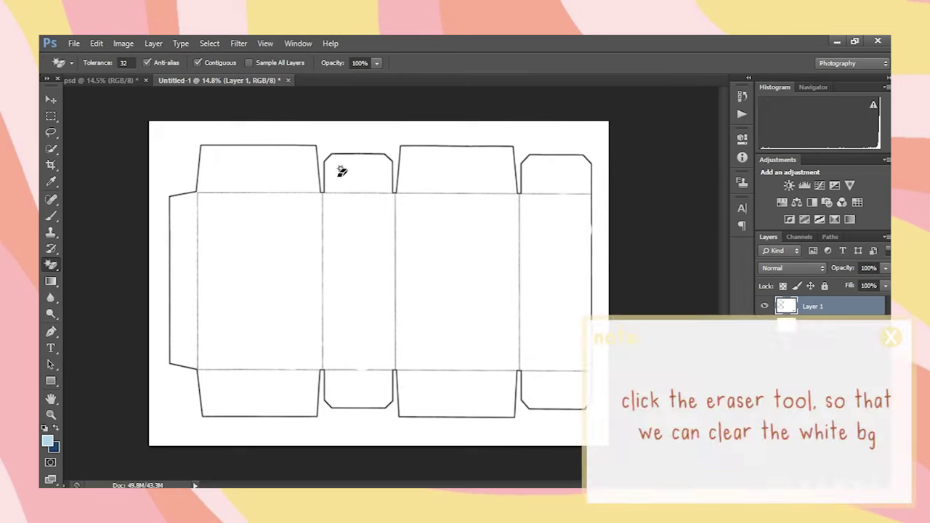
# - Erase the white inside and around the box template on Layer 1 with the Magic Eraser and hide the Background layer
pyautogui.click(409, 194)
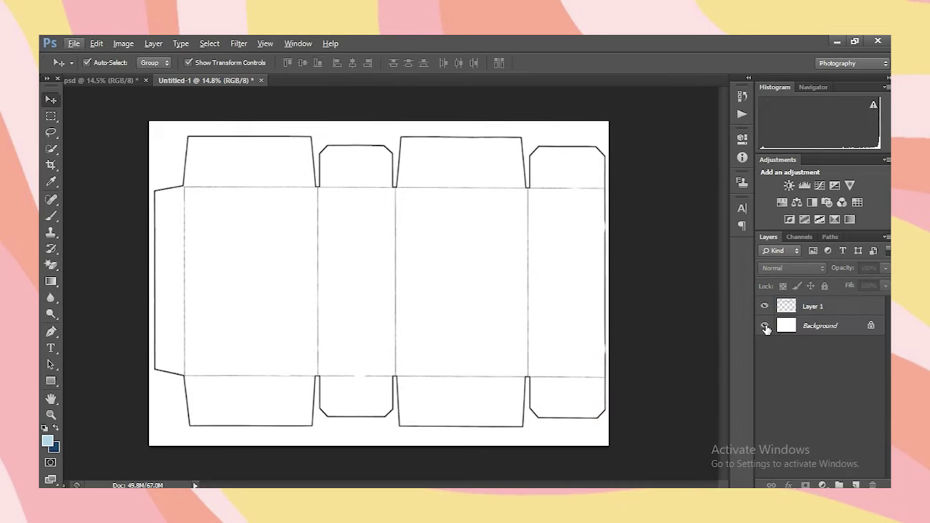
pyautogui.click(765, 326)
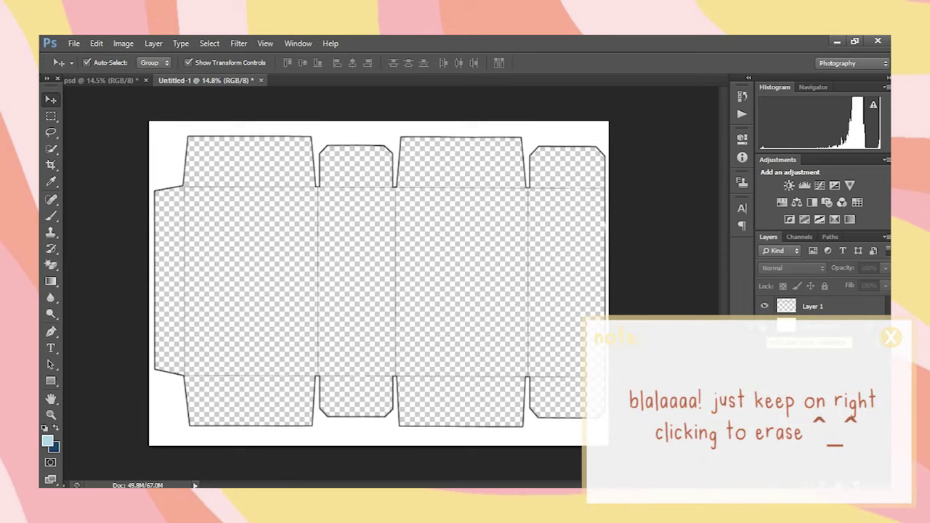
pyautogui.click(51, 266)
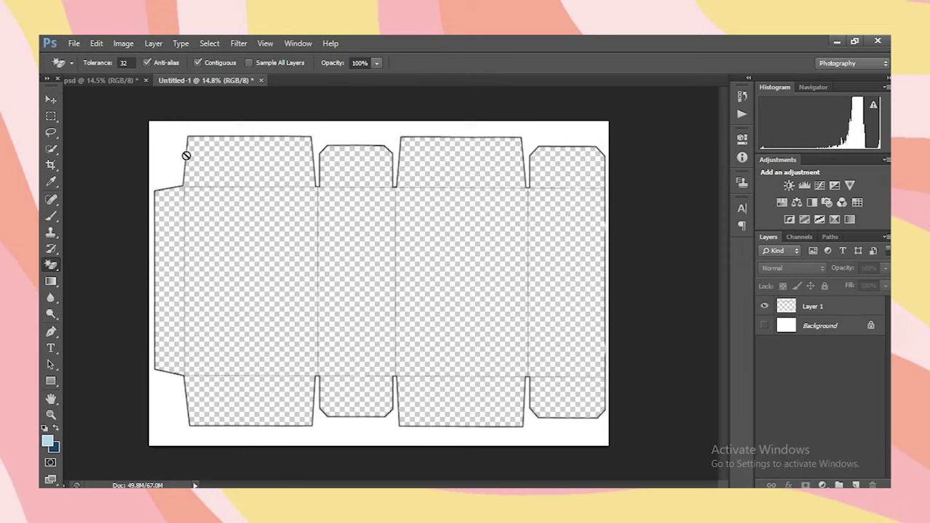
pyautogui.click(816, 327)
pyautogui.click(796, 306)
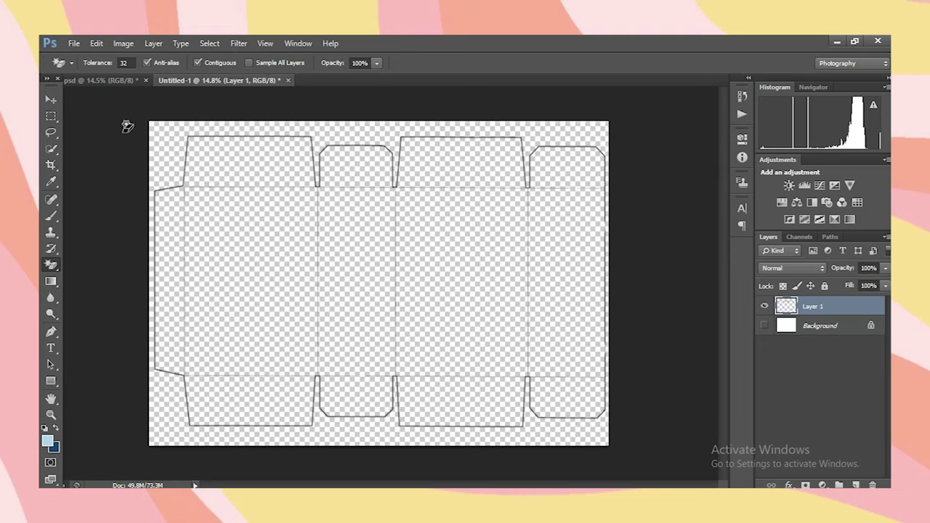
# - Copy the hand-drawn strawberry pattern from the browser's image results into the box document and move it onto the first large panel
pyautogui.click(51, 98)
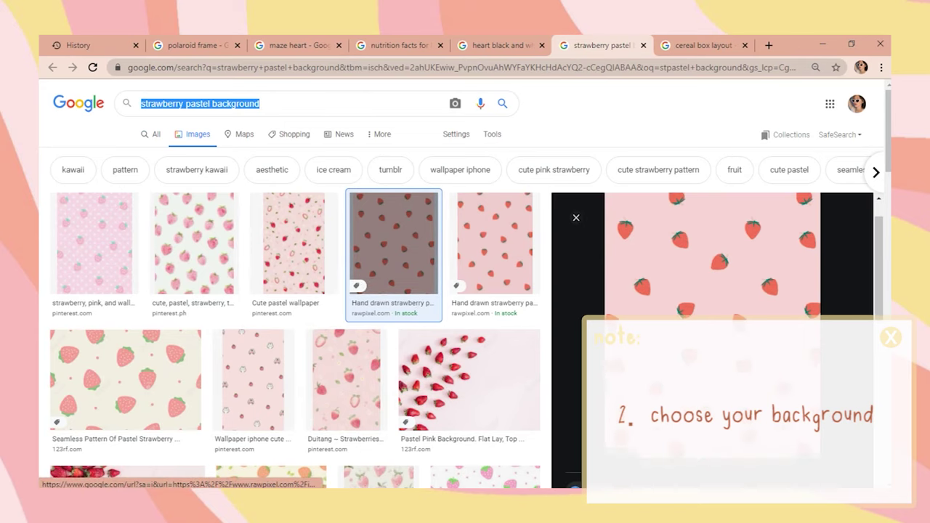
pyautogui.rightClick(686, 294)
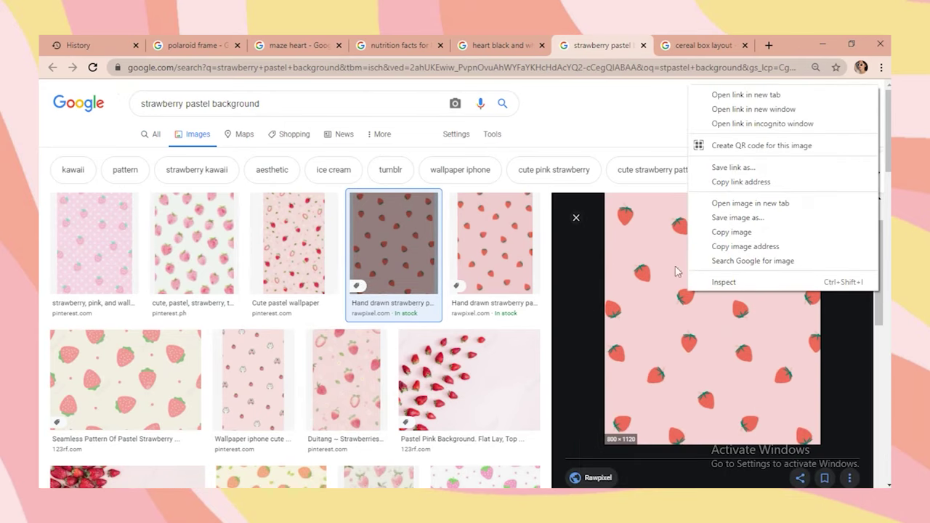
pyautogui.click(732, 232)
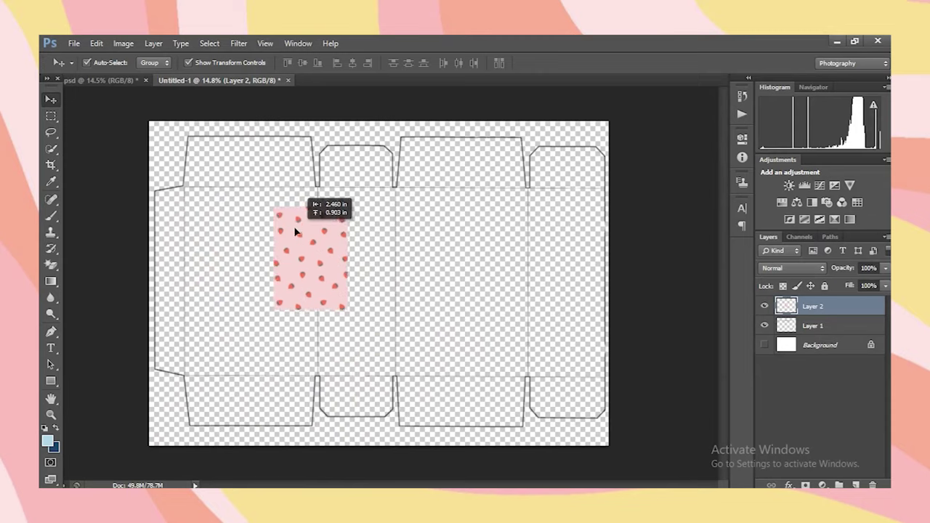
pyautogui.moveTo(294, 226); pyautogui.dragTo(226, 216)
# - Scale the strawberry image to 182.50% to fill the first large panel and duplicate it onto the other large panel
pyautogui.hotkey('ctrl', 't')
pyautogui.moveTo(259, 291); pyautogui.dragTo(316, 371)
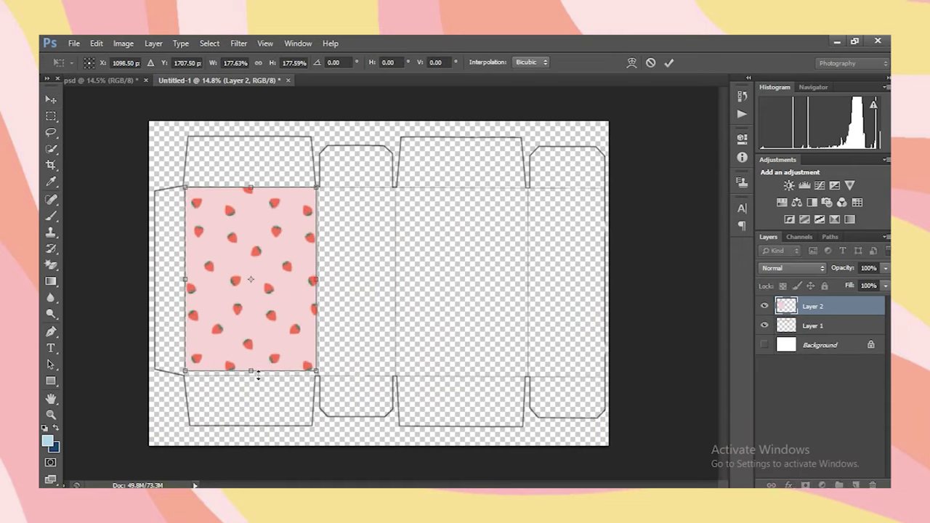
pyautogui.moveTo(188, 367); pyautogui.dragTo(184, 374)
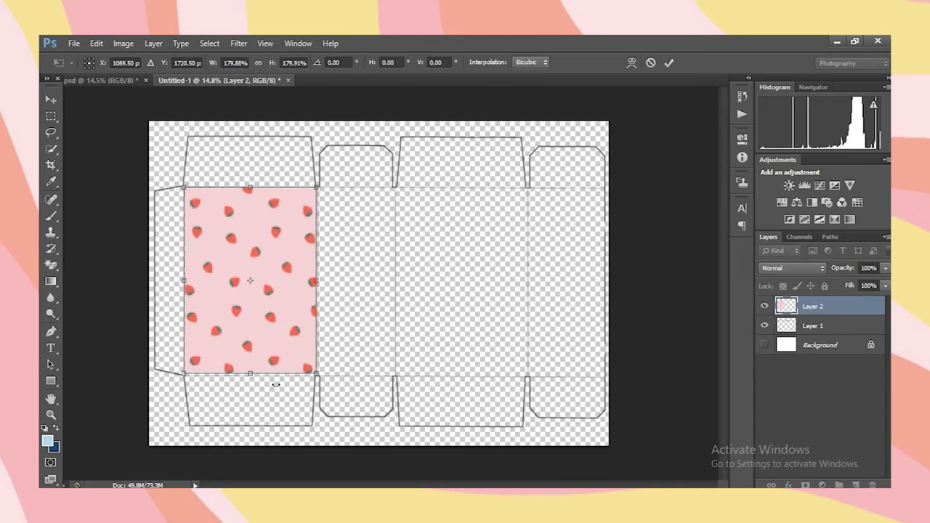
pyautogui.moveTo(318, 375); pyautogui.dragTo(320, 377)
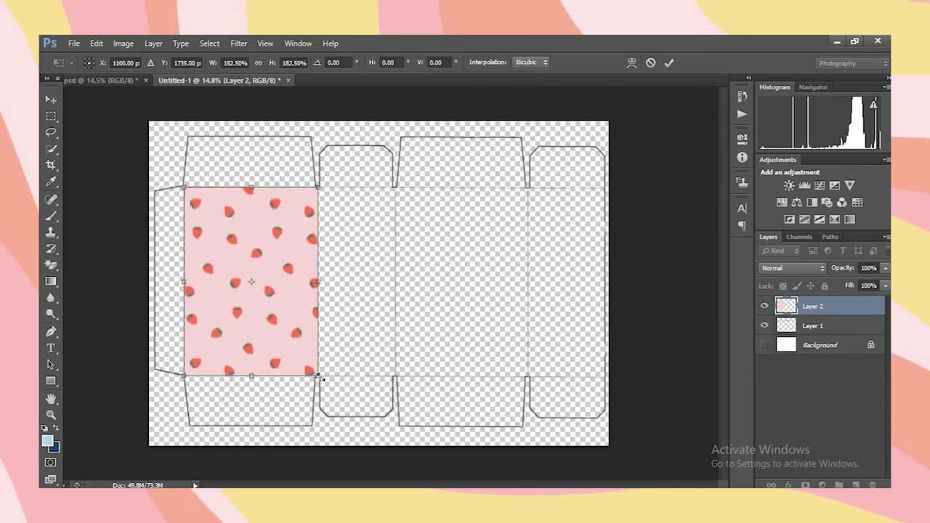
pyautogui.press('Return')
pyautogui.moveTo(231, 223); pyautogui.dragTo(440, 224)
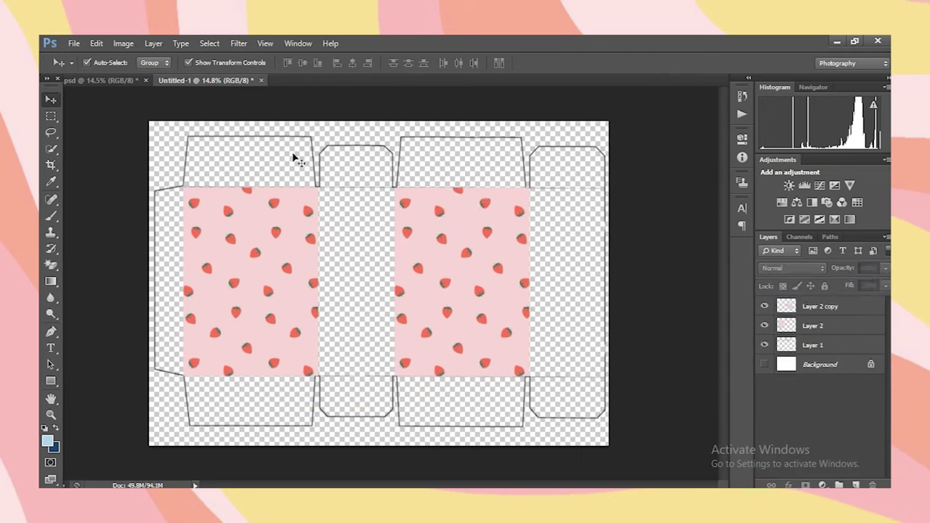
# - Draw a rectangle over the narrow panel between the strawberry panels, filled with pink sampled from the strawberry background
pyautogui.click(51, 381)
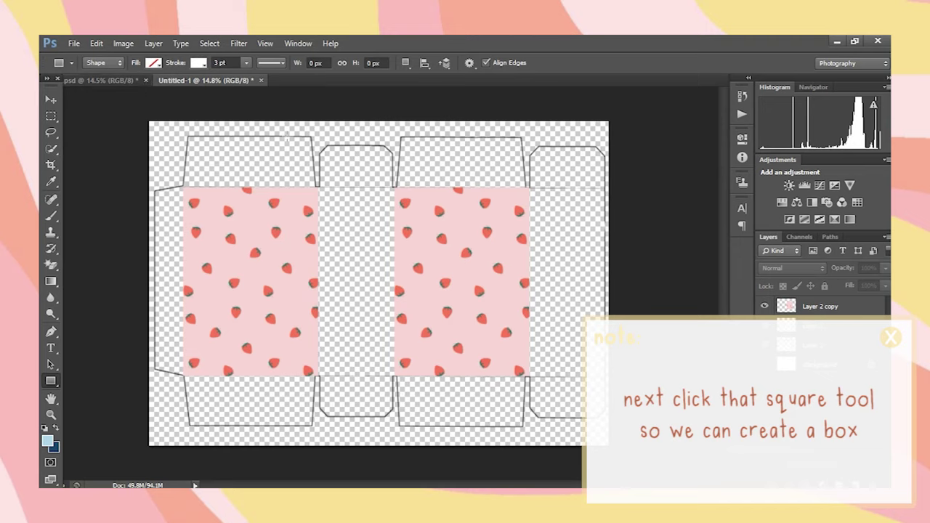
pyautogui.click(152, 64)
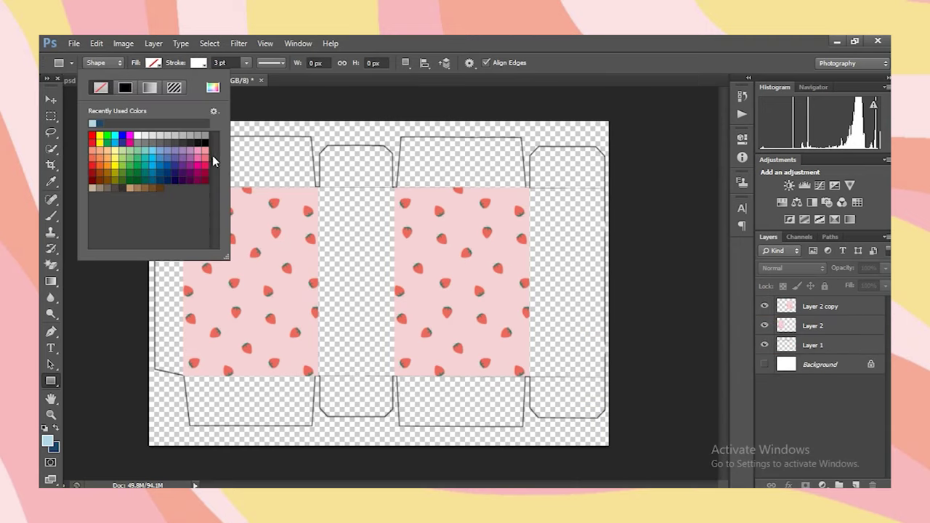
pyautogui.click(213, 88)
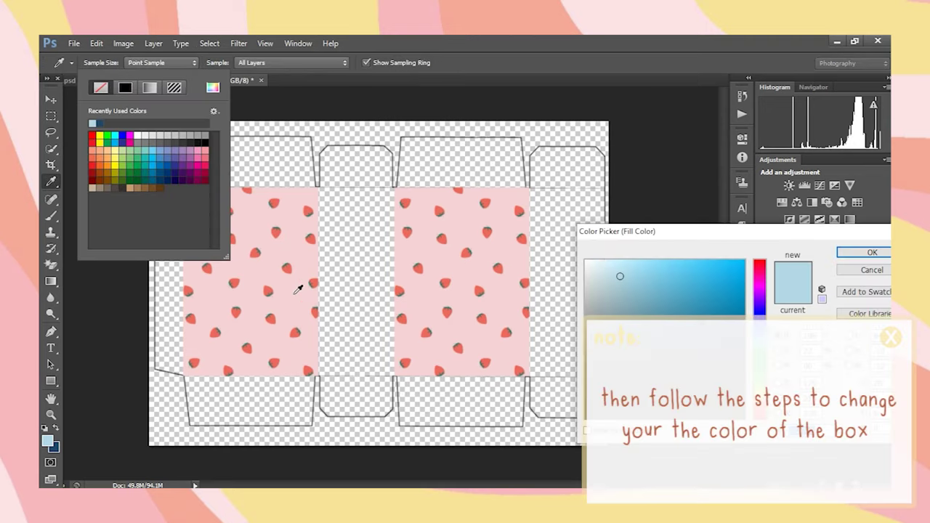
pyautogui.click(298, 290)
pyautogui.press('Return')
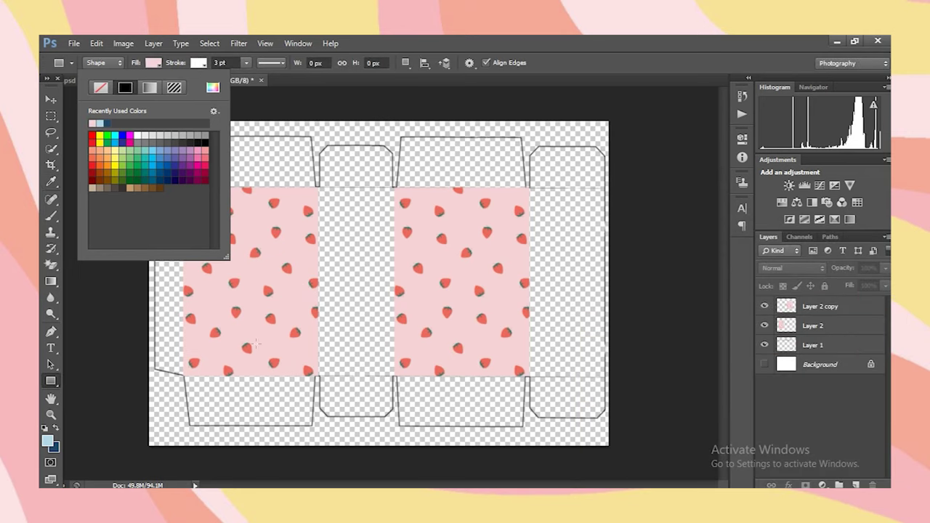
pyautogui.moveTo(320, 188); pyautogui.dragTo(395, 376)
pyautogui.click(155, 63)
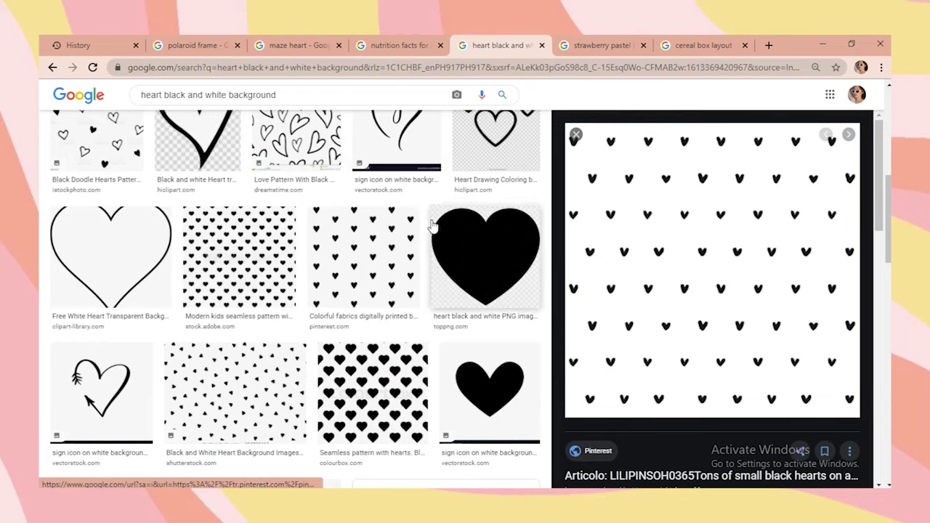
# - Bring the small black hearts pattern from the browser in behind the panels and outline, and duplicate it across the top flaps
pyautogui.scroll(5, 345, 250)
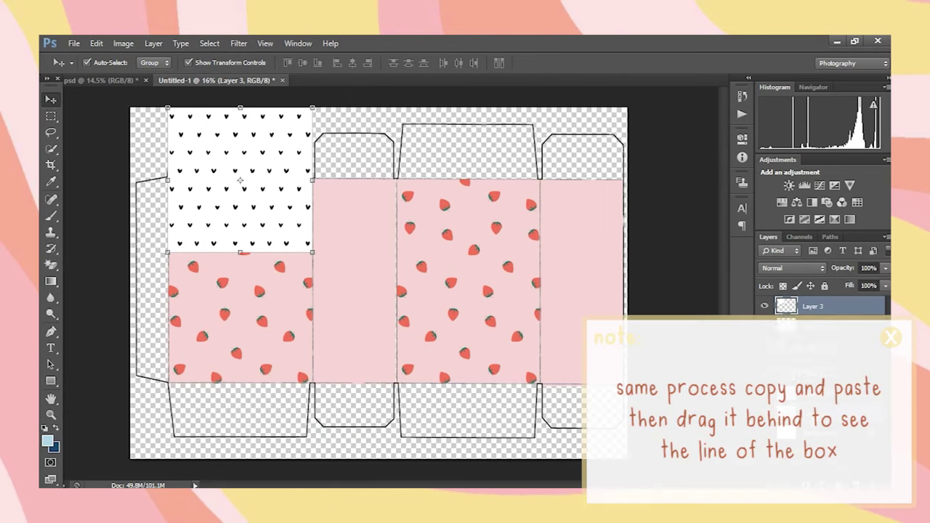
pyautogui.hotkey('ctrl', '[')
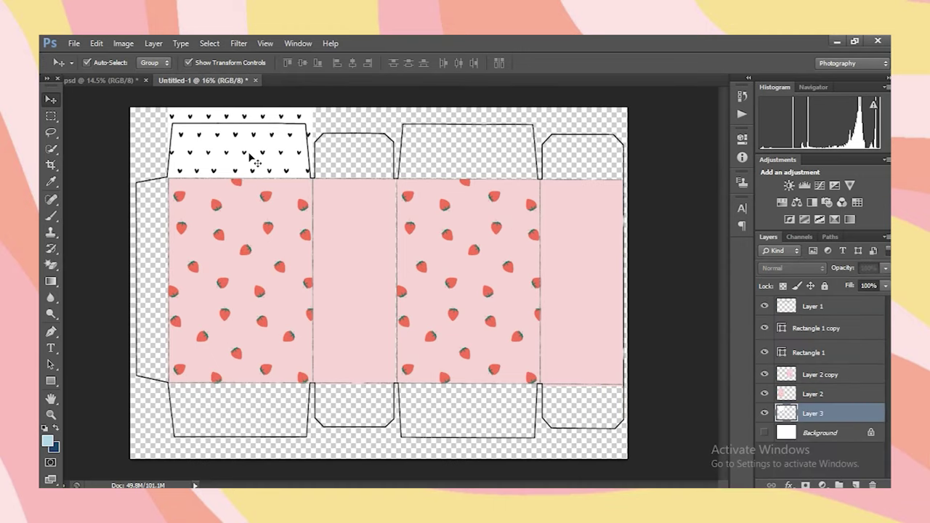
pyautogui.moveTo(246, 154); pyautogui.dragTo(566, 146)
pyautogui.moveTo(566, 146); pyautogui.dragTo(566, 146)
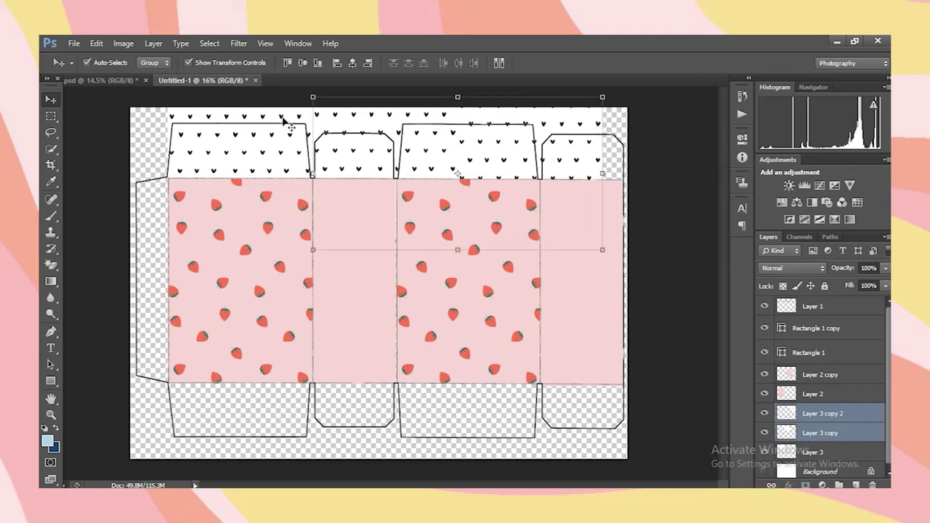
# - Enlarge the duplicated hearts patterns to span the top flaps and arrange copies over the bottom flaps
pyautogui.hotkey('ctrl', 't')
pyautogui.moveTo(602, 96); pyautogui.dragTo(624, 89)
pyautogui.press('Return')
pyautogui.hotkey('shift', 'Down')
pyautogui.hotkey('shift', 'Down')
pyautogui.hotkey('shift', 'Down')
pyautogui.hotkey('shift', 'Down')
pyautogui.moveTo(558, 123); pyautogui.dragTo(550, 115)
pyautogui.moveTo(616, 237); pyautogui.dragTo(616, 239)
pyautogui.press('Return')
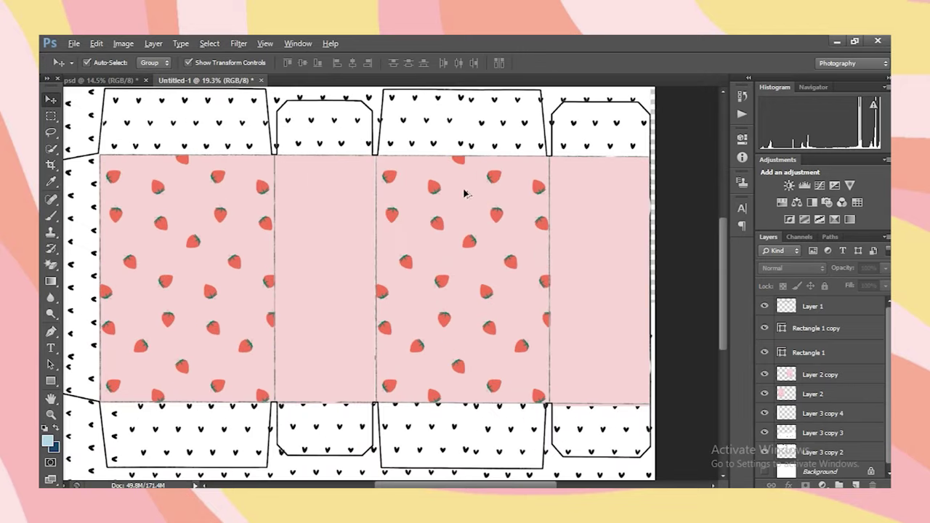
# - Trace a Pen path along the box outline from the side glue flap over the first large and first small top flaps
pyautogui.scroll(-3, 465, 194)
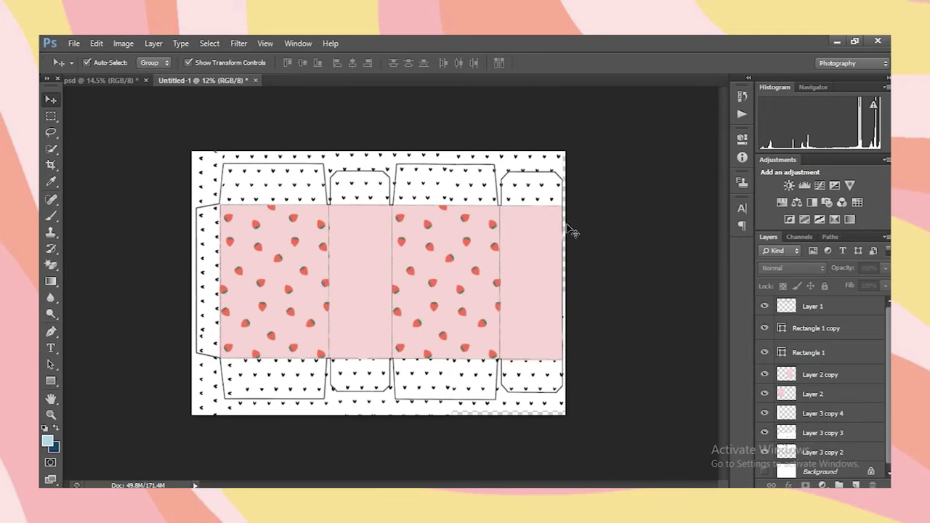
pyautogui.scroll(2, 362, 276)
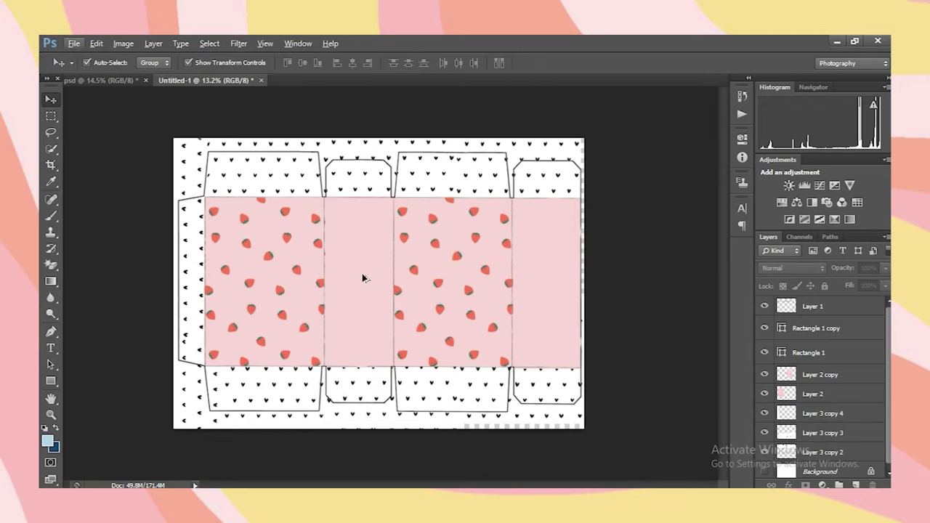
pyautogui.press('p')
pyautogui.scroll(8, 160, 196)
pyautogui.moveTo(163, 192); pyautogui.dragTo(254, 302)
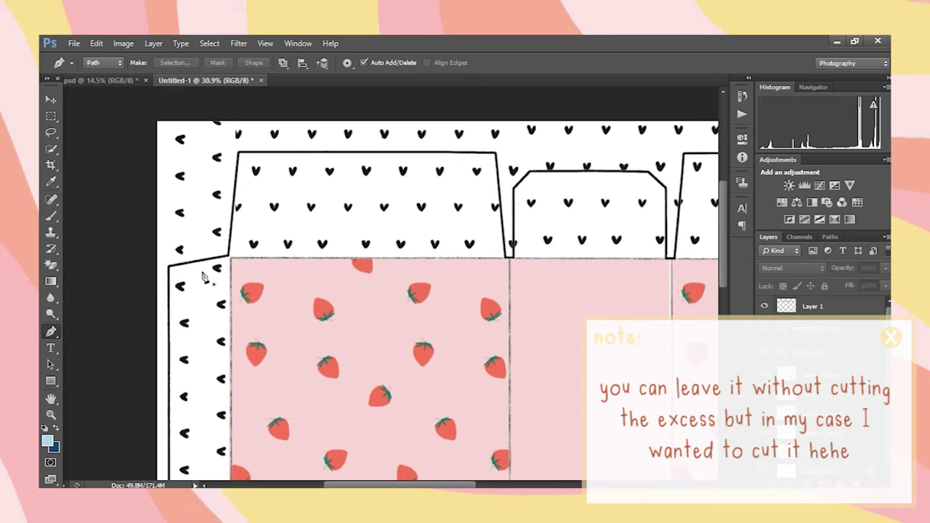
pyautogui.click(230, 258)
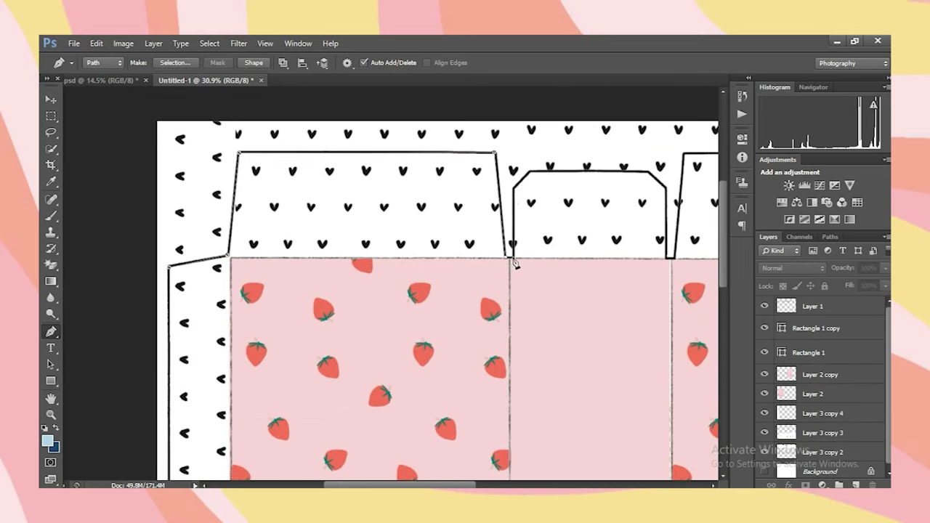
pyautogui.click(648, 172)
pyautogui.click(665, 186)
pyautogui.click(667, 259)
pyautogui.click(676, 258)
pyautogui.click(684, 153)
# - Continue the path down the second large top flap and around the last small top flap
pyautogui.moveTo(696, 205); pyautogui.dragTo(304, 280)
pyautogui.click(544, 230)
pyautogui.click(554, 335)
pyautogui.click(561, 335)
pyautogui.moveTo(598, 275); pyautogui.dragTo(380, 261)
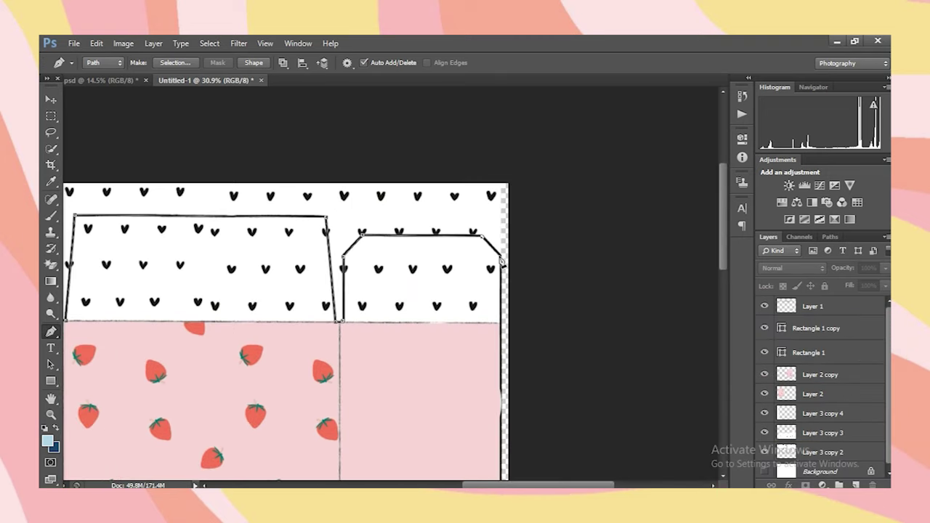
pyautogui.click(501, 258)
# - Extend the path outside the canvas to enclose the excess hearts above the top flaps
pyautogui.scroll(-10, 530, 275)
pyautogui.click(635, 183)
pyautogui.moveTo(608, 127); pyautogui.dragTo(598, 127)
pyautogui.click(257, 109)
pyautogui.click(139, 336)
pyautogui.moveTo(455, 449); pyautogui.dragTo(477, 448)
pyautogui.scroll(10, 574, 386)
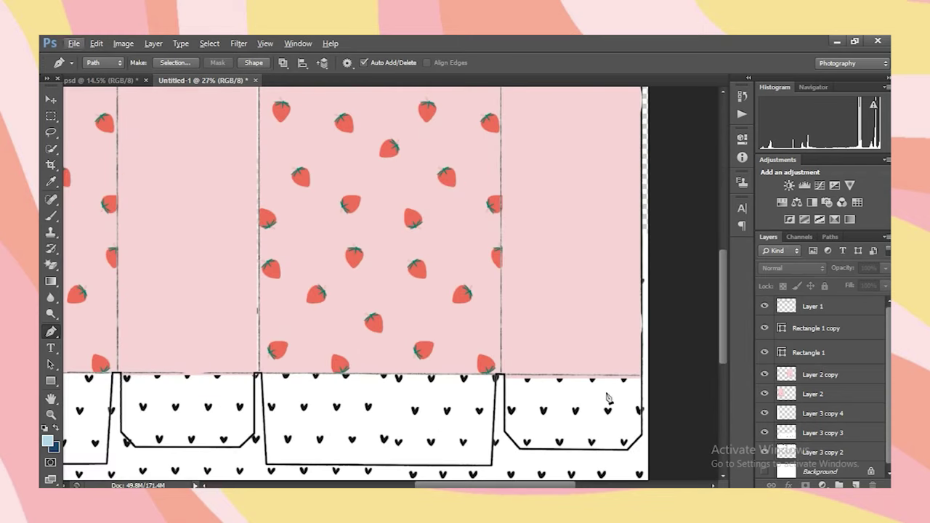
# - Trace a Pen path along all the bottom flaps to the lower corner of the side glue flap, enclosing the excess below
pyautogui.scroll(-3, 484, 286)
pyautogui.scroll(3, 513, 377)
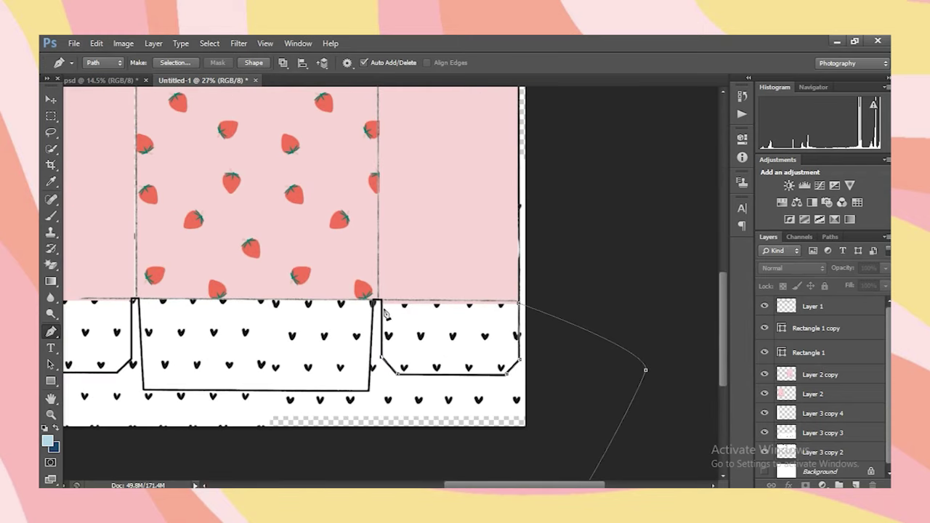
pyautogui.moveTo(271, 397); pyautogui.dragTo(373, 387)
pyautogui.click(245, 380)
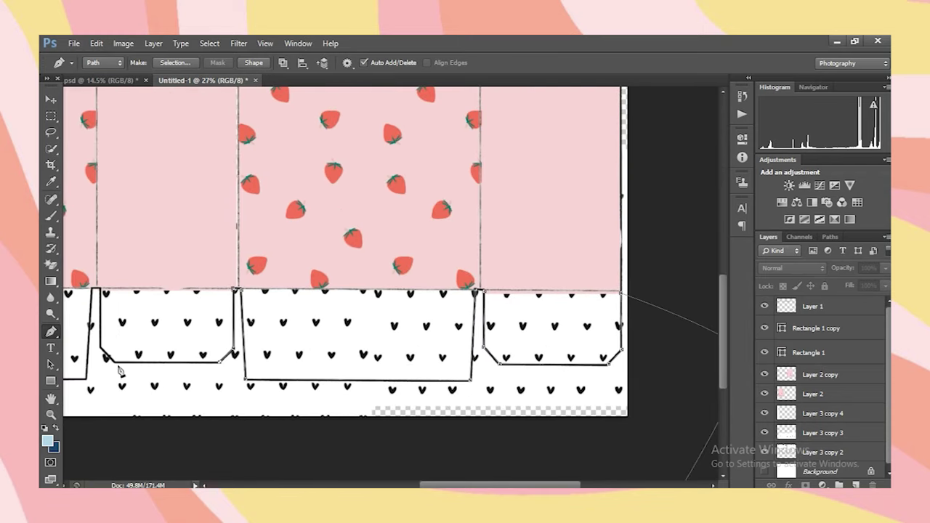
pyautogui.hscroll(-7, 319, 416)
pyautogui.scroll(1, 320, 416)
pyautogui.hscroll(-5, 245, 352)
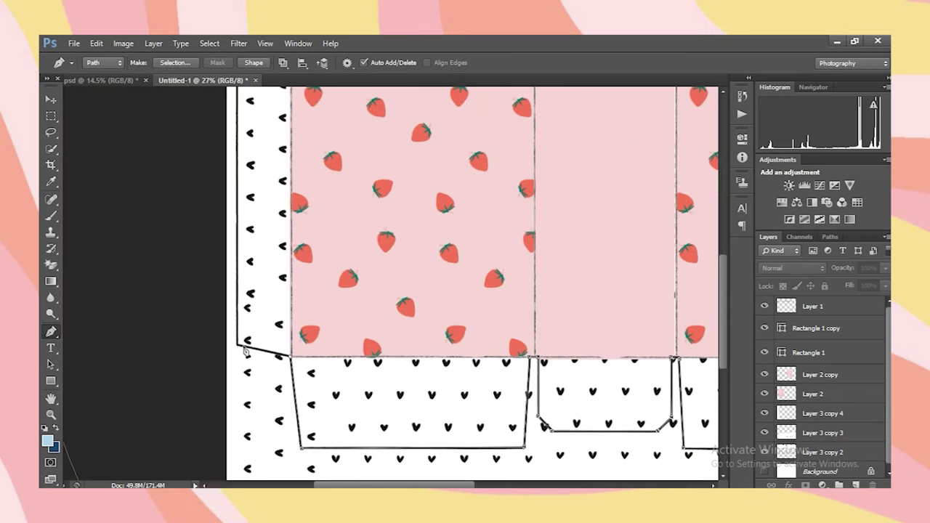
pyautogui.scroll(3, 246, 351)
pyautogui.scroll(-2, 501, 268)
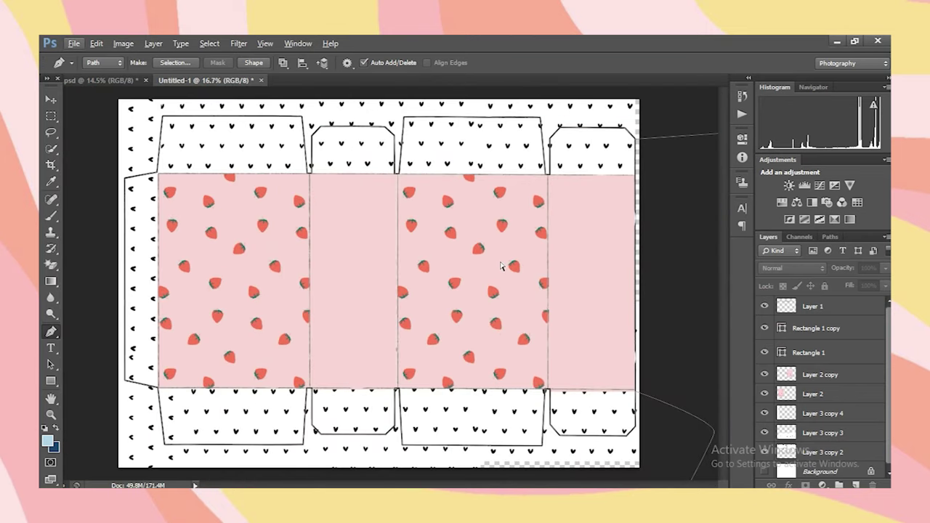
# - Convert the paths to a selection, delete the excess hearts outside the box from Layer 3 copy 3 and Layer 3 copy 2, and deselect
pyautogui.hotkey('ctrl', 'Return')
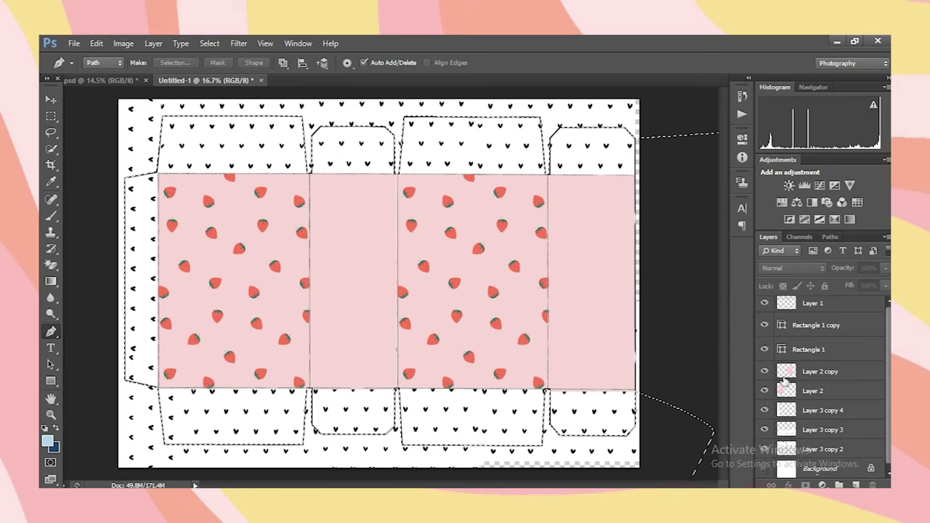
pyautogui.click(823, 432)
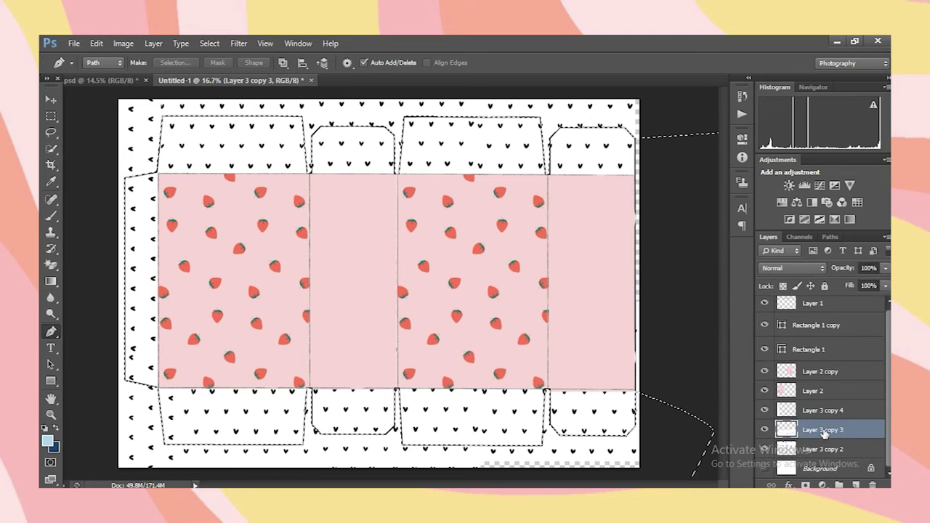
pyautogui.press('Delete')
pyautogui.click(825, 449)
pyautogui.press('Delete')
pyautogui.hotkey('ctrl', 'd')
pyautogui.click(824, 412)
pyautogui.keyDown('shift'); pyautogui.click(824, 451); pyautogui.keyUp('shift')
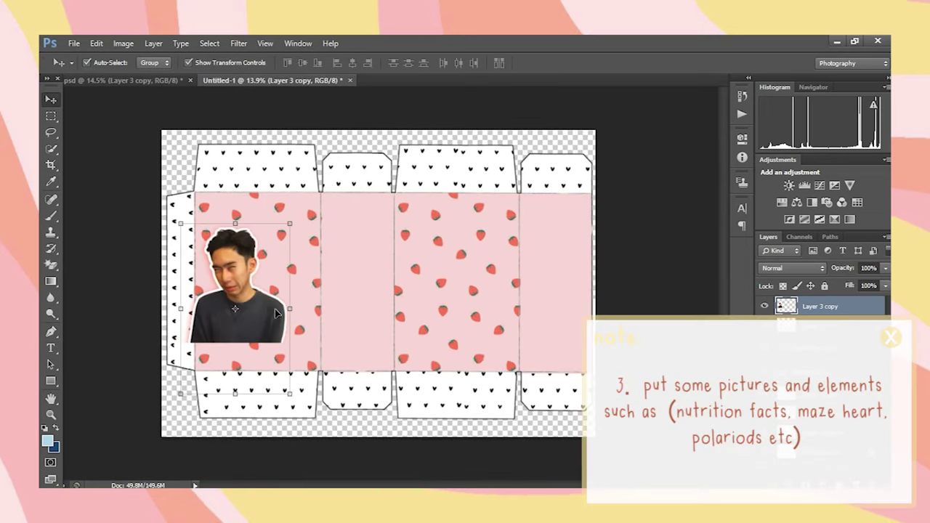
# - Place the portrait cutout at the bottom of the first strawberry panel
pyautogui.moveTo(274, 314); pyautogui.dragTo(292, 341)
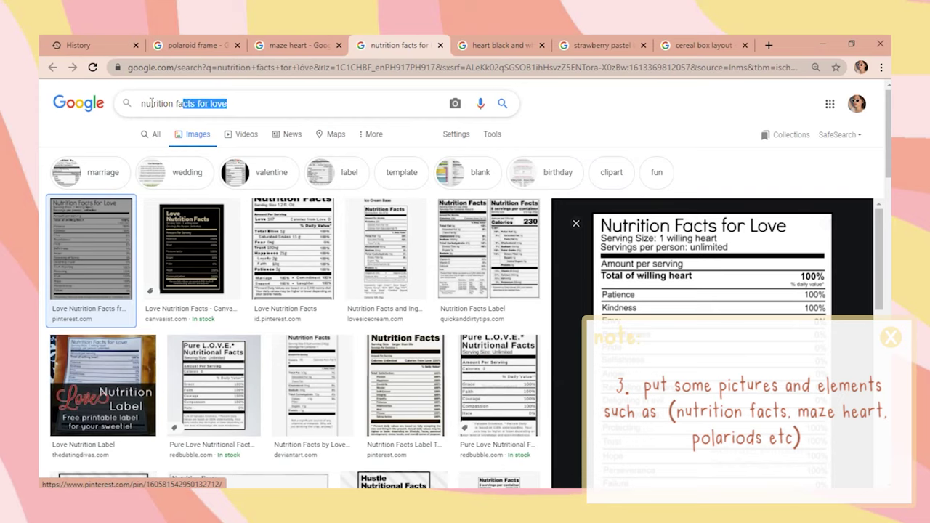
# - Check the nutrition facts image results in the browser and place the nutrition label on the first pink side panel
pyautogui.scroll(-1, 669, 313)
pyautogui.scroll(1, 682, 311)
pyautogui.click(385, 247)
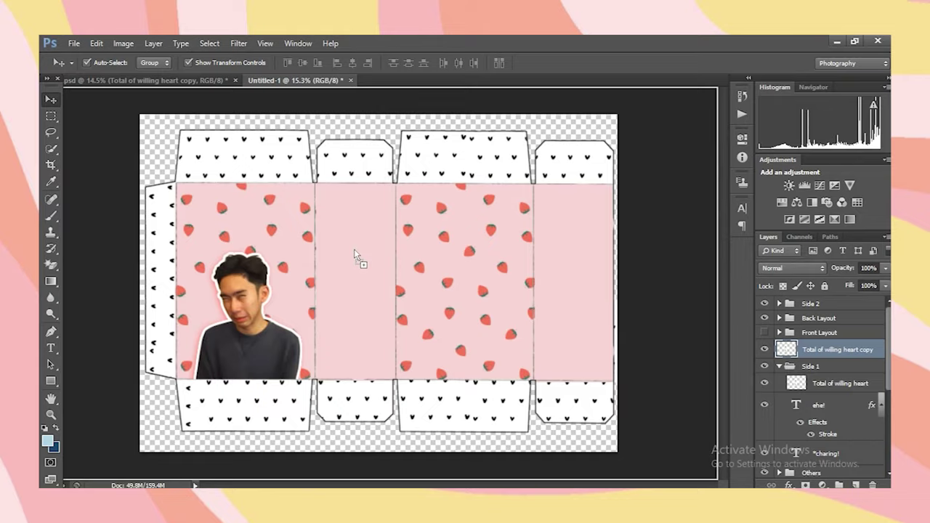
pyautogui.moveTo(355, 251); pyautogui.dragTo(373, 263)
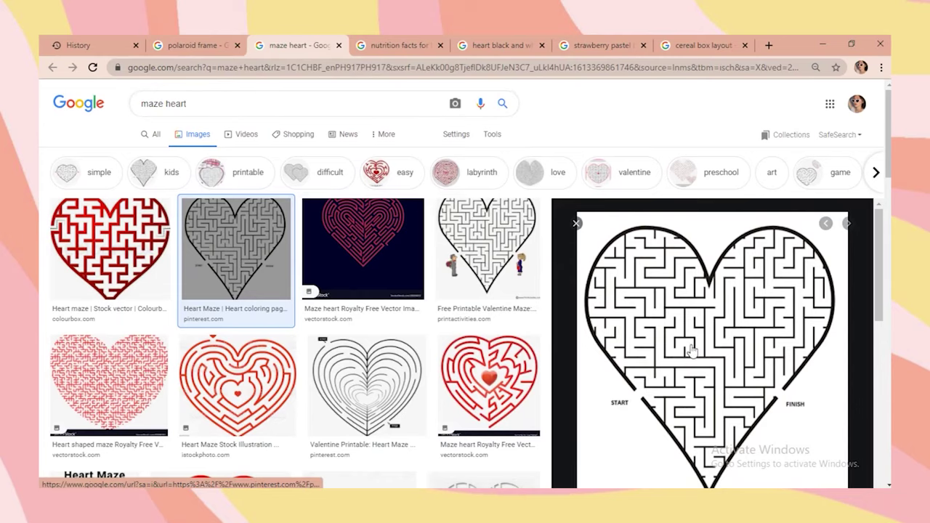
# - Check the heart maze image in the browser and place the heart maze in the middle of the second strawberry panel
pyautogui.scroll(-3, 618, 309)
pyautogui.scroll(3, 633, 314)
pyautogui.scroll(-6, 380, 316)
pyautogui.scroll(5, 417, 332)
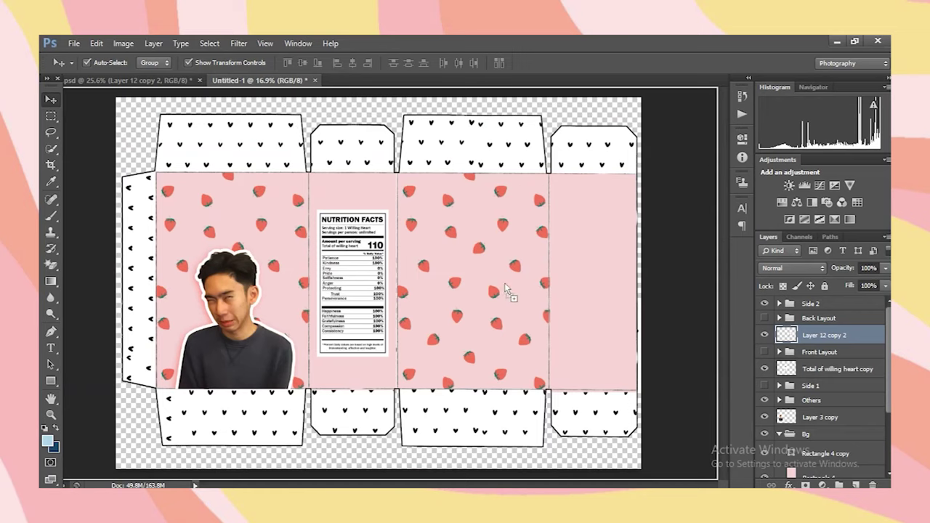
pyautogui.moveTo(506, 288)
pyautogui.mouseDown()
pyautogui.moveTo(493, 272)
pyautogui.moveTo(503, 280)
pyautogui.mouseUp()
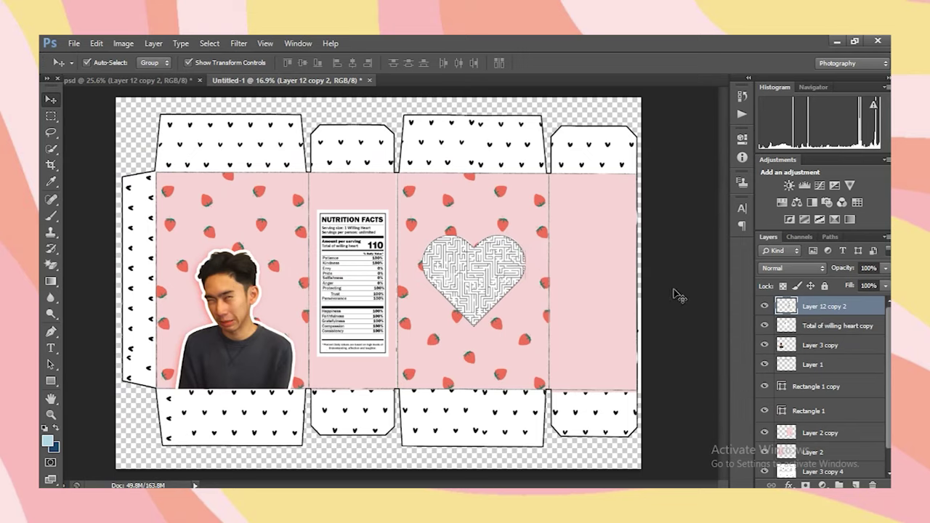
# - Add a white Stroke layer style to the portrait on Layer 3 copy and adjust the stroke's size and opacity
pyautogui.click(819, 345)
pyautogui.click(789, 485)
pyautogui.click(807, 362)
pyautogui.click(682, 265)
pyautogui.moveTo(654, 271); pyautogui.dragTo(574, 224)
pyautogui.click(872, 253)
pyautogui.moveTo(709, 170)
pyautogui.mouseDown()
pyautogui.moveTo(742, 190)
pyautogui.moveTo(780, 170)
pyautogui.mouseUp()
pyautogui.moveTo(766, 214); pyautogui.dragTo(732, 218)
pyautogui.moveTo(765, 168); pyautogui.dragTo(714, 169)
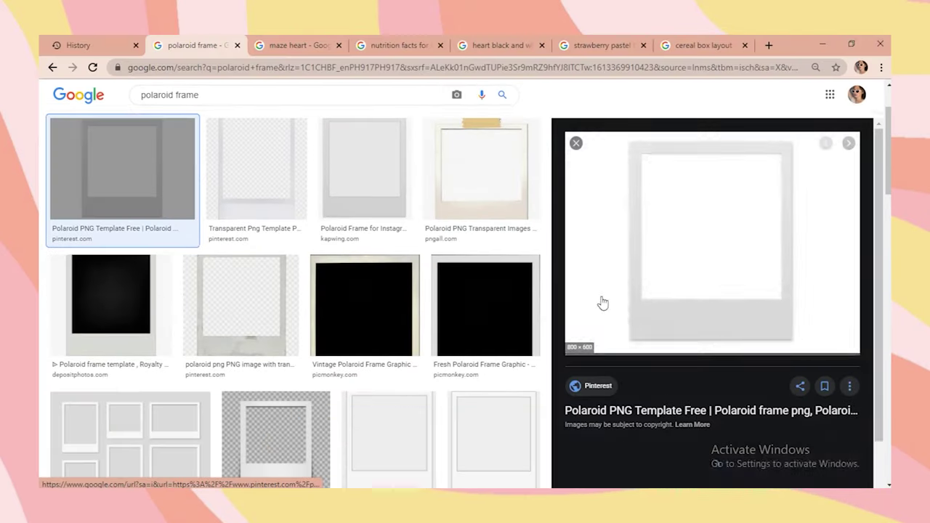
# - Look through the polaroid frame image results in the browser and select the picture of three polaroids hanging from clothespins
pyautogui.scroll(1, 282, 228)
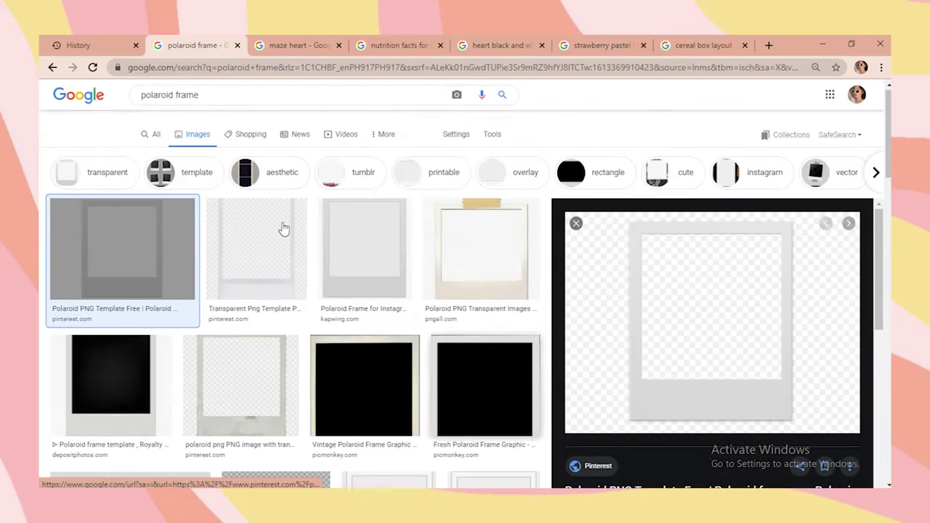
pyautogui.moveTo(245, 107); pyautogui.dragTo(62, 105)
pyautogui.scroll(-1, 62, 105)
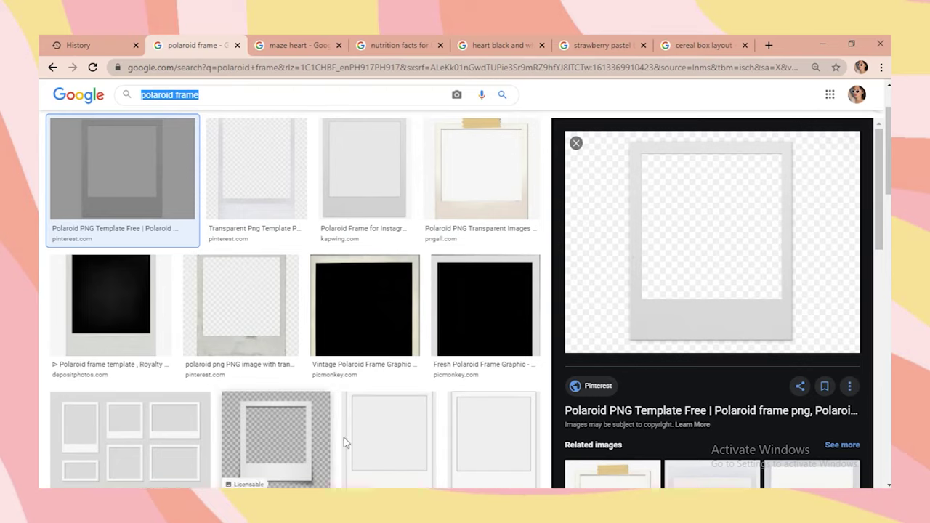
pyautogui.scroll(-2, 392, 413)
pyautogui.scroll(-3, 475, 328)
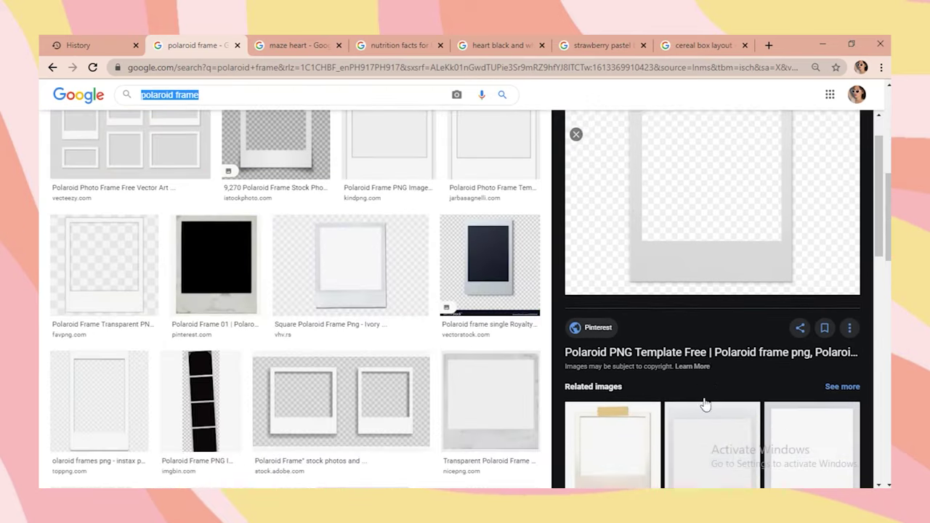
pyautogui.scroll(-4, 710, 409)
pyautogui.scroll(-3, 307, 343)
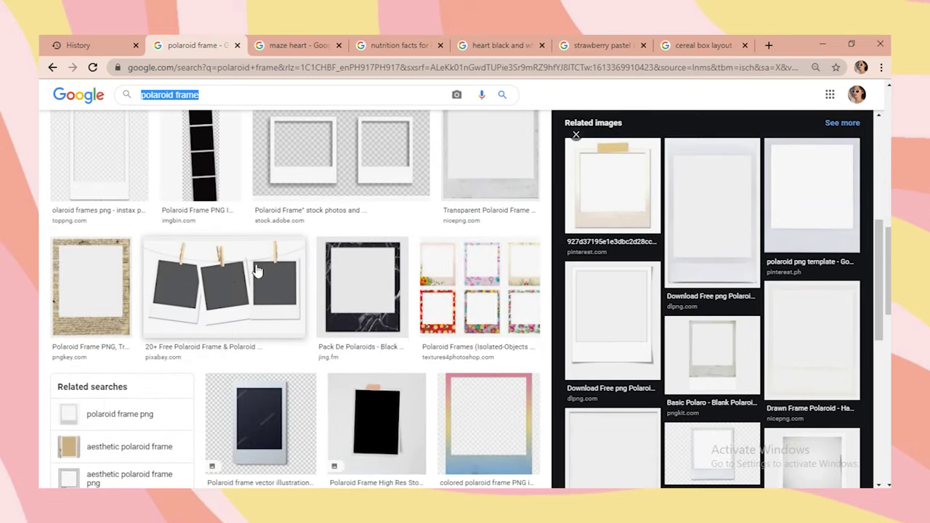
pyautogui.click(222, 290)
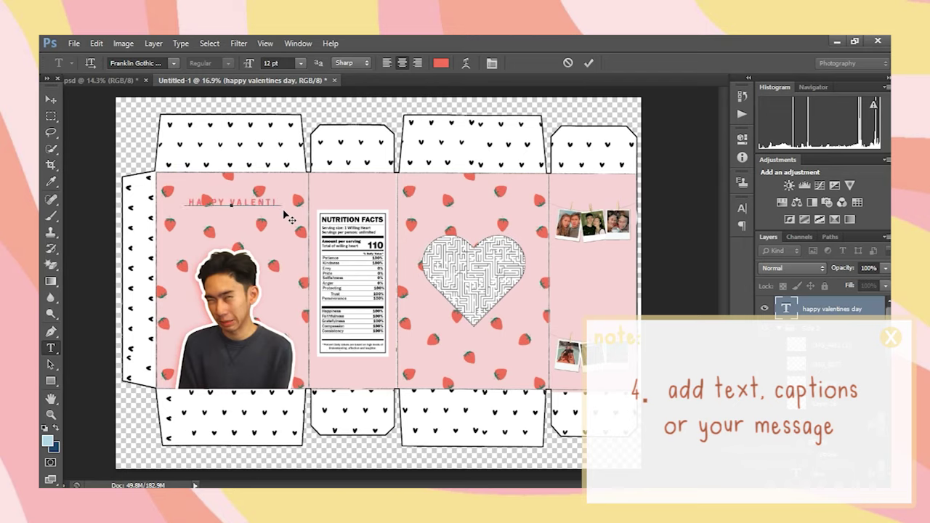
# - Format the "happy valentines day" text on the first strawberry panel at 20 pt in the Celosia Golden font
pyautogui.hotkey('ctrl', 'a')
pyautogui.click(283, 63)
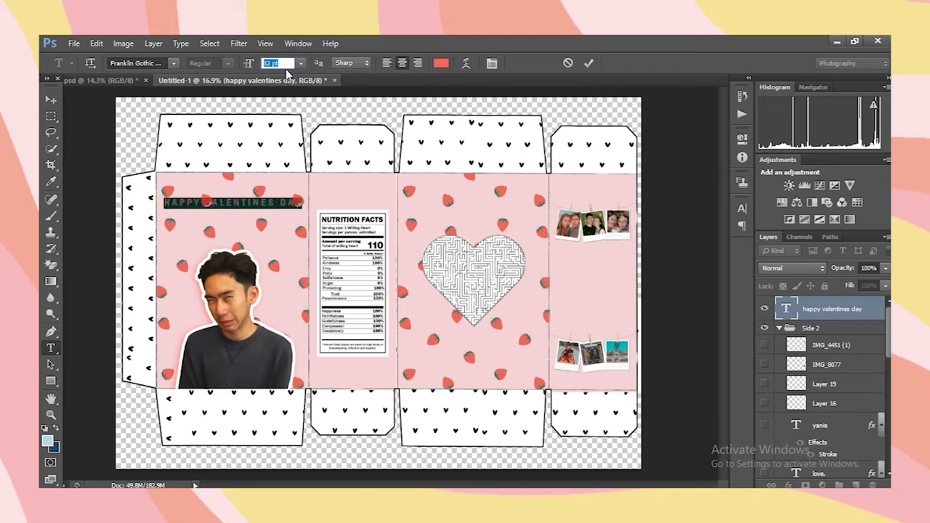
pyautogui.write('20')
pyautogui.press('Return')
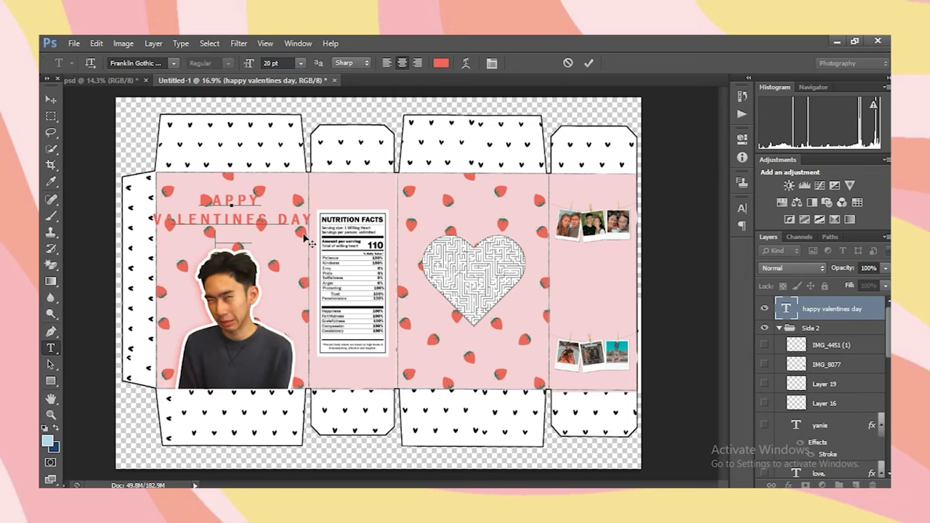
pyautogui.hotkey('ctrl', 'a')
pyautogui.click(173, 63)
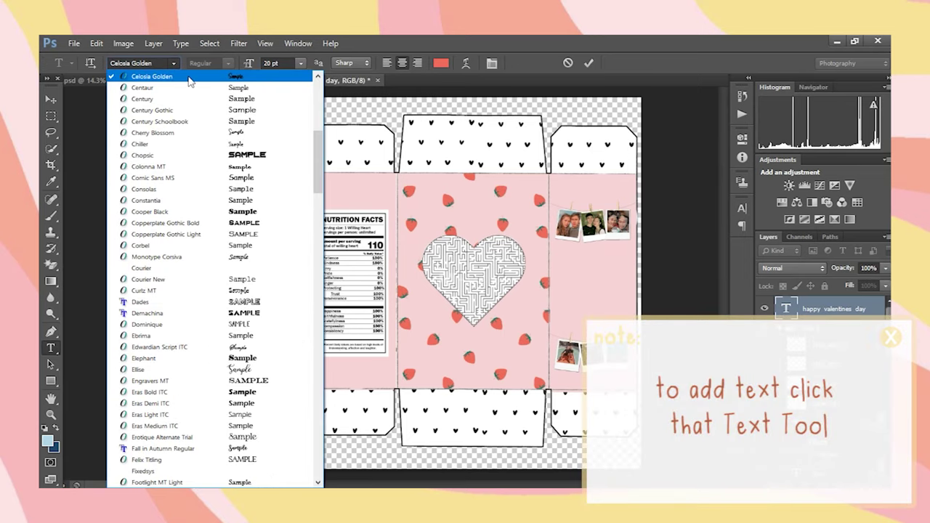
pyautogui.click(189, 77)
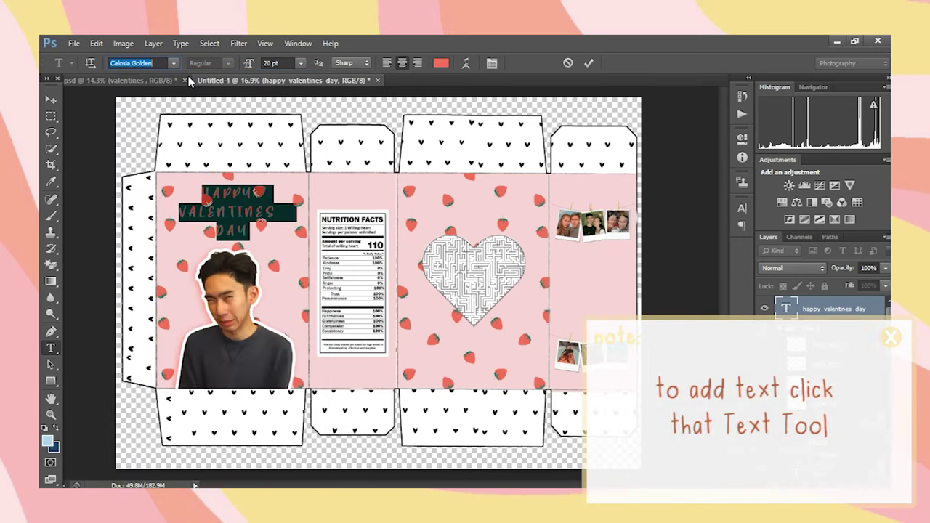
# - Set the greeting to 33 pt without All Caps, with 0 tracking and adjusted leading, and reposition it above the portrait
pyautogui.click(492, 64)
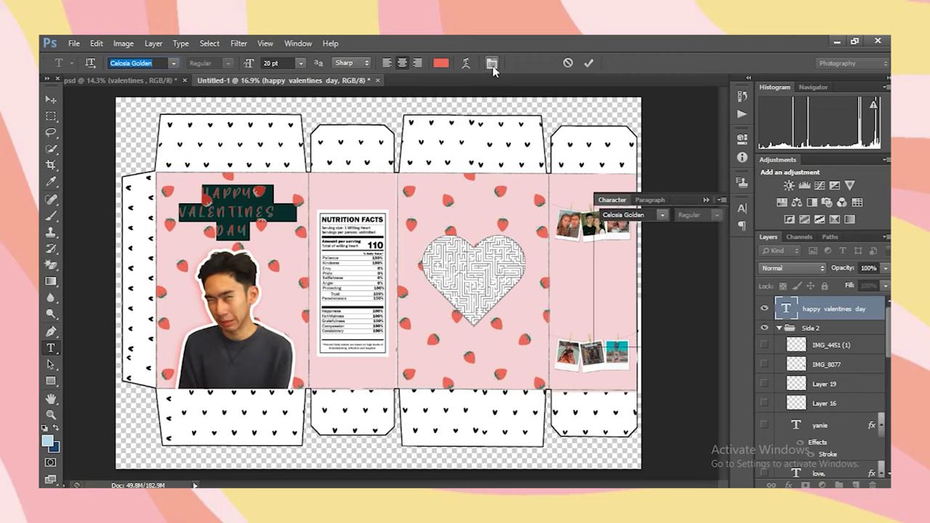
pyautogui.moveTo(668, 250); pyautogui.dragTo(661, 250)
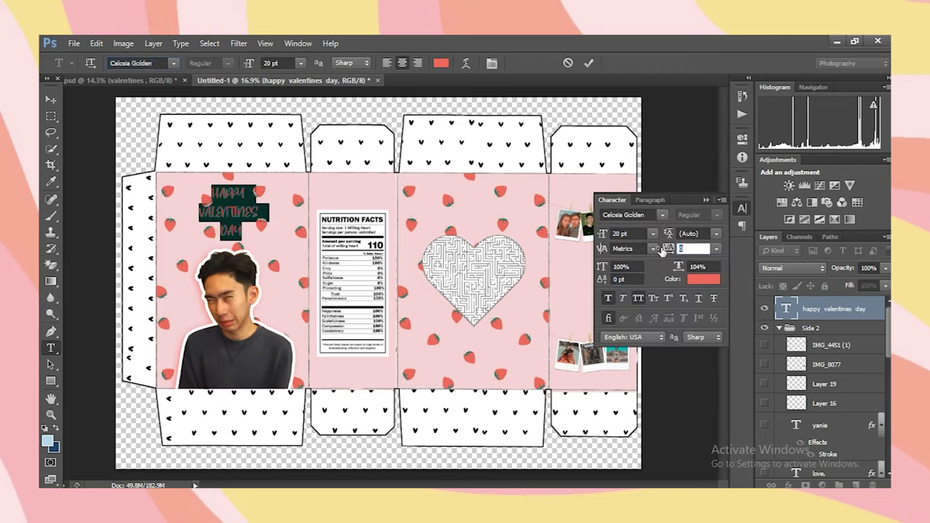
pyautogui.click(640, 300)
pyautogui.click(634, 297)
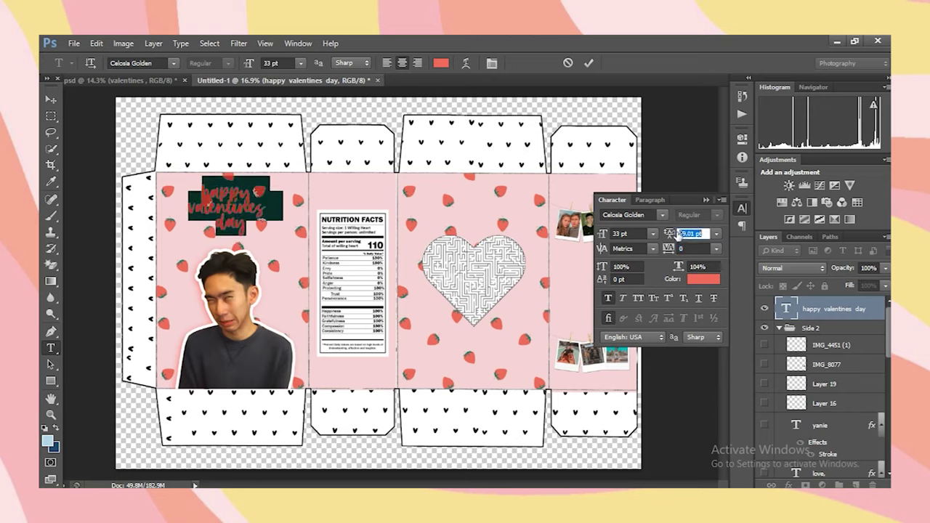
pyautogui.moveTo(668, 234); pyautogui.dragTo(686, 226)
pyautogui.click(704, 198)
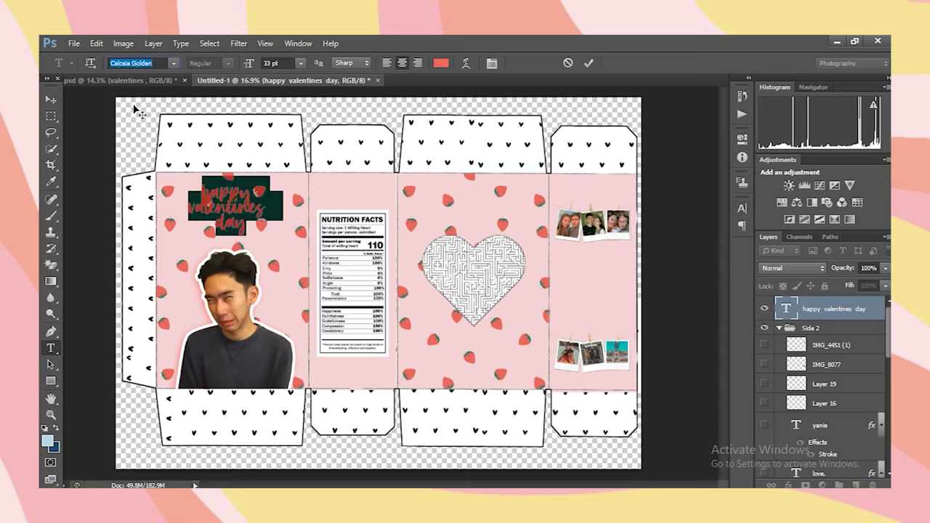
pyautogui.click(54, 97)
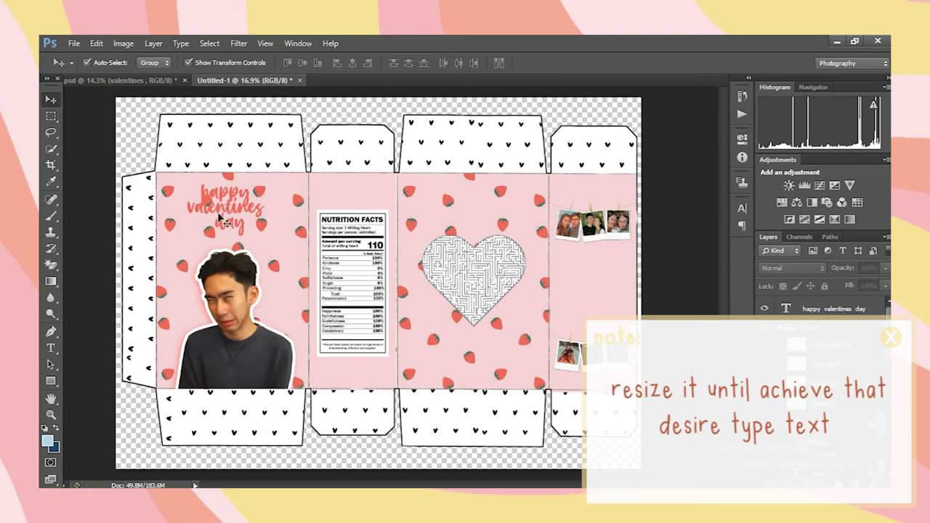
pyautogui.moveTo(241, 211); pyautogui.dragTo(245, 215)
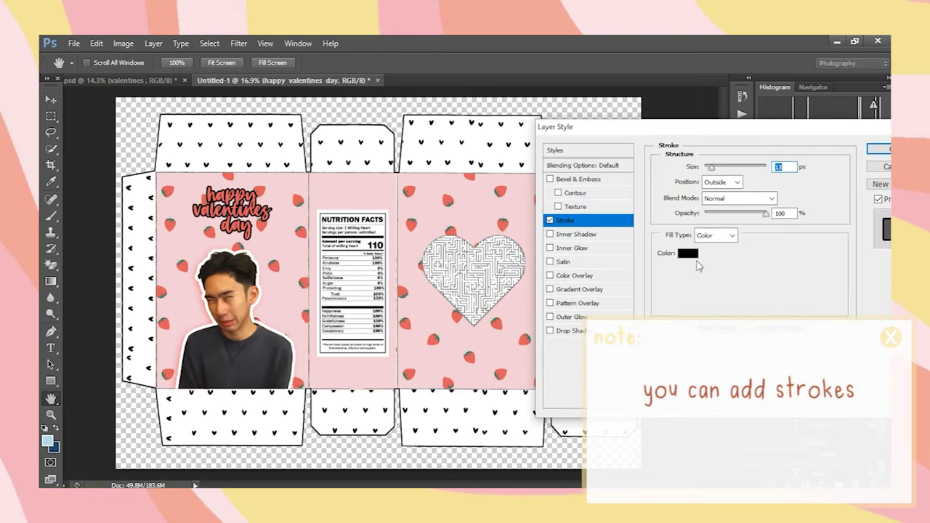
# - Give the greeting text a 13 px outside Stroke in white
pyautogui.click(687, 253)
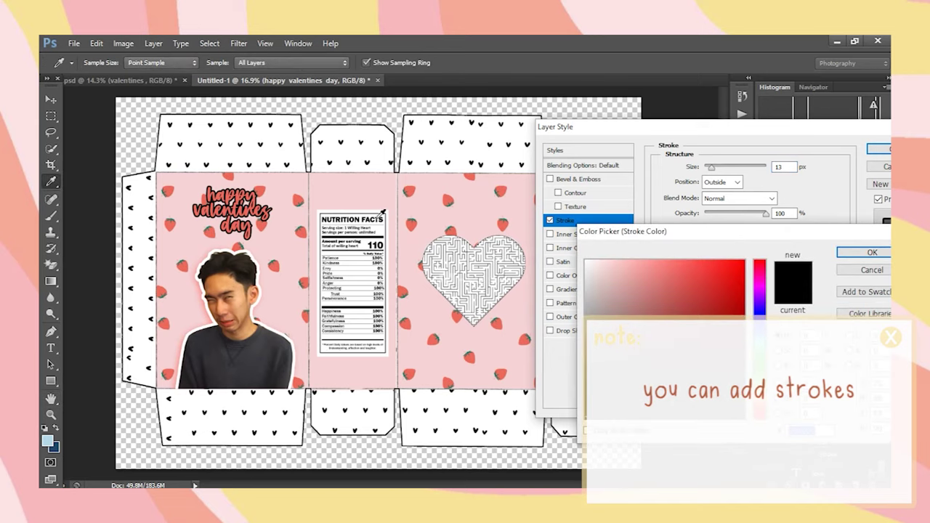
pyautogui.moveTo(605, 295); pyautogui.dragTo(499, 202)
pyautogui.press('Return')
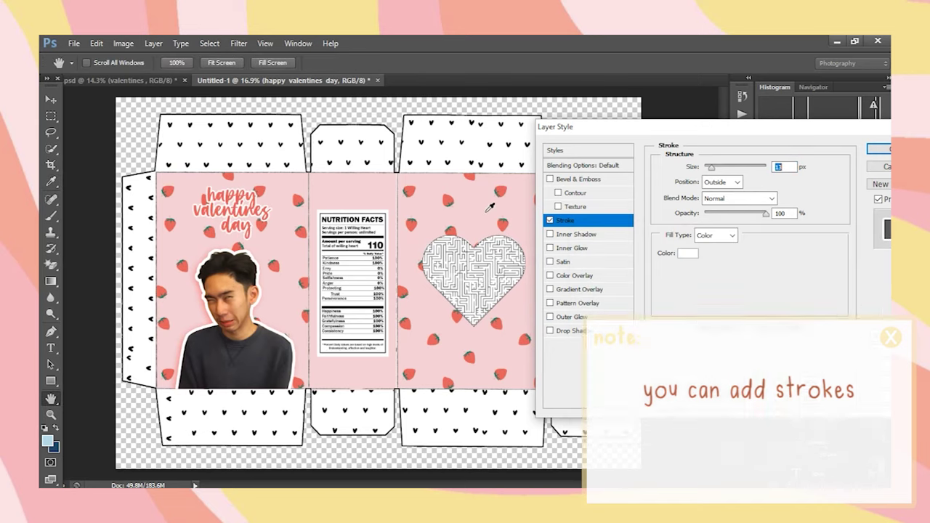
pyautogui.press('Return')
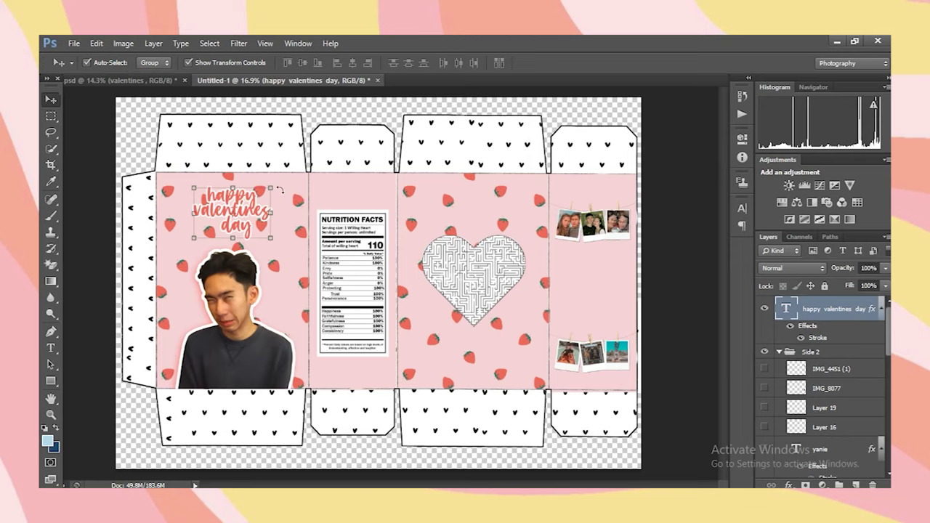
# - Tilt the greeting counterclockwise and enlarge it above the portrait
pyautogui.moveTo(280, 190); pyautogui.dragTo(301, 175)
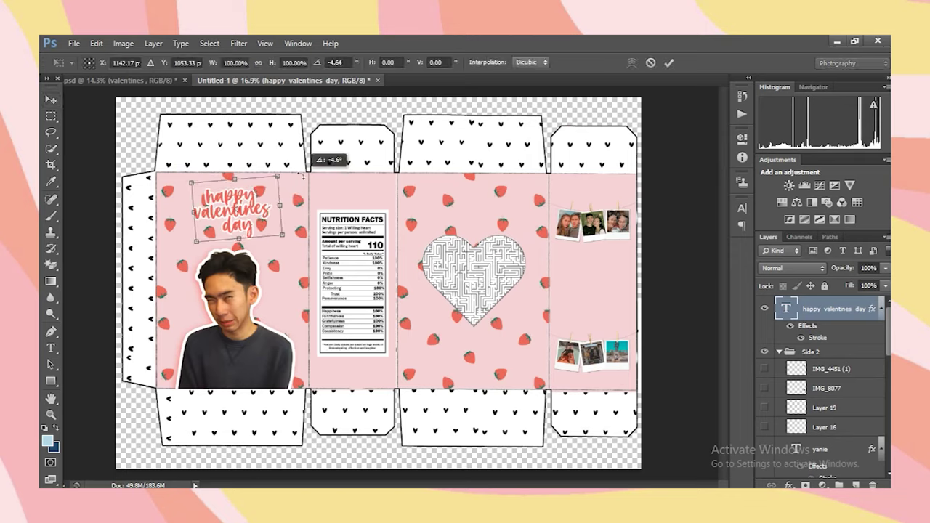
pyautogui.press('Return')
pyautogui.click(281, 241)
pyautogui.moveTo(277, 240); pyautogui.dragTo(275, 240)
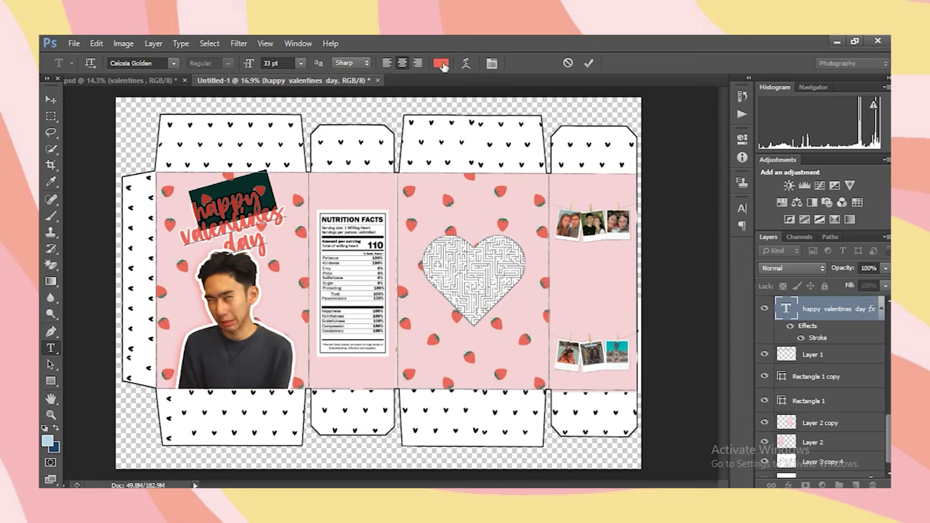
# - Recolor the word "happy" in the greeting to light orange (#ffba7c)
pyautogui.click(443, 65)
pyautogui.click(630, 323)
pyautogui.click(708, 349)
pyautogui.click(275, 267)
pyautogui.click(761, 391)
pyautogui.click(621, 269)
pyautogui.click(762, 408)
pyautogui.click(620, 259)
pyautogui.click(666, 261)
pyautogui.click(872, 252)
# - Recolor the word "day" to #ffba7c by sampling the orange of "happy", and commit the text
pyautogui.moveTo(224, 247); pyautogui.dragTo(302, 243)
pyautogui.click(441, 63)
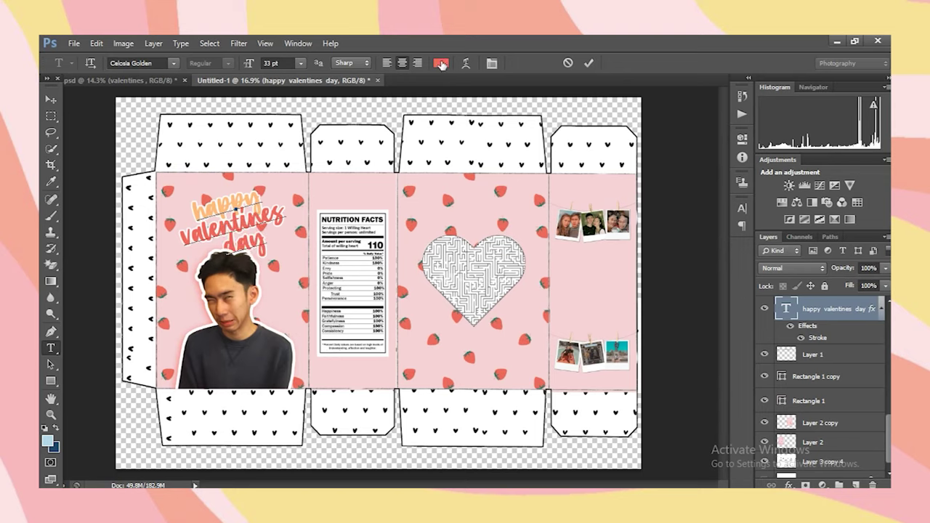
pyautogui.click(237, 200)
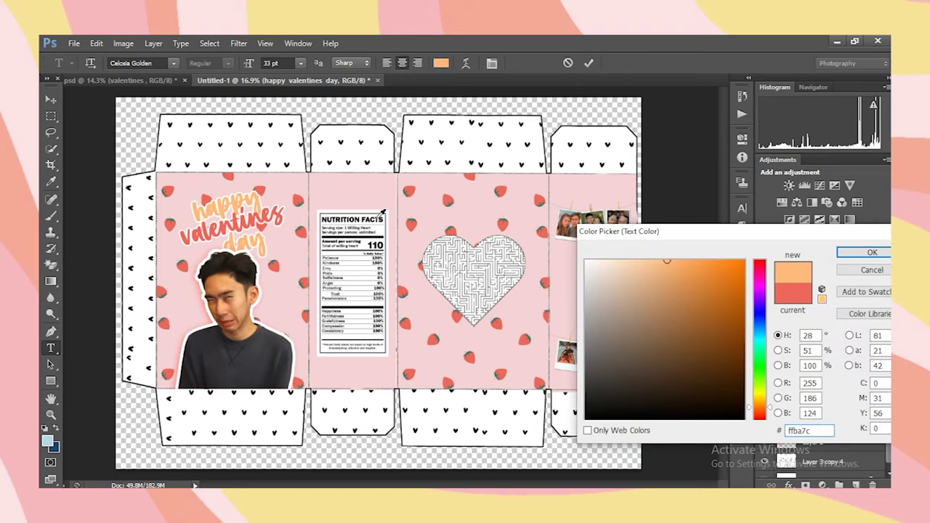
pyautogui.press('Return')
pyautogui.click(589, 63)
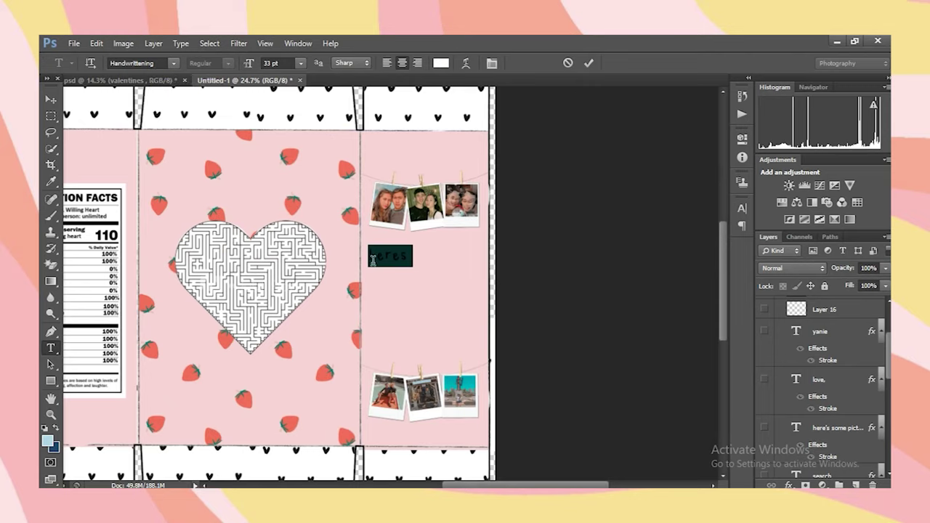
# - Show the "here's some picture through the years" message, the "love," text and the signature between the polaroids on the last side panel
pyautogui.click(390, 257)
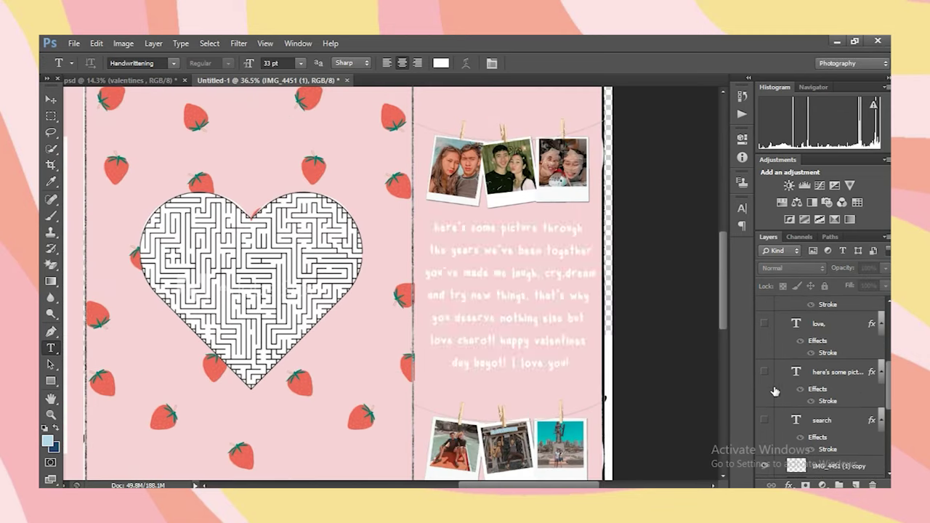
pyautogui.click(764, 372)
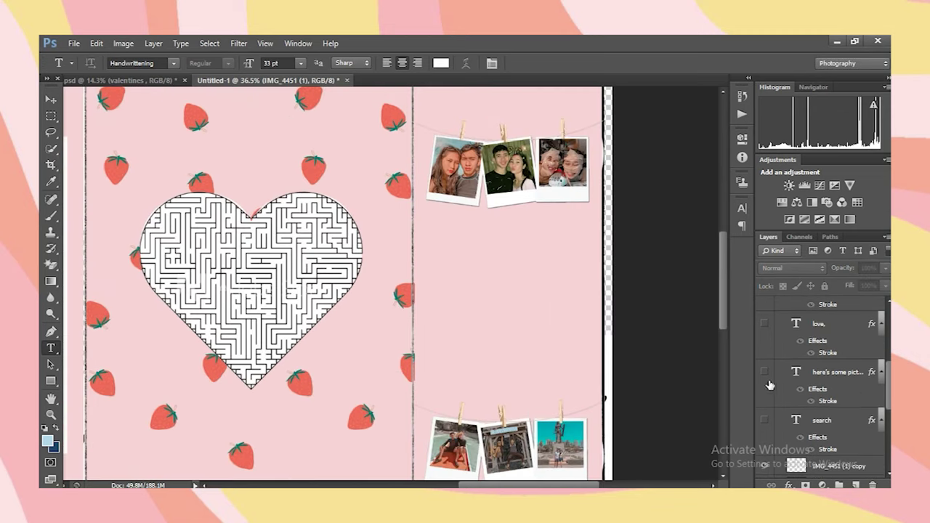
pyautogui.click(764, 373)
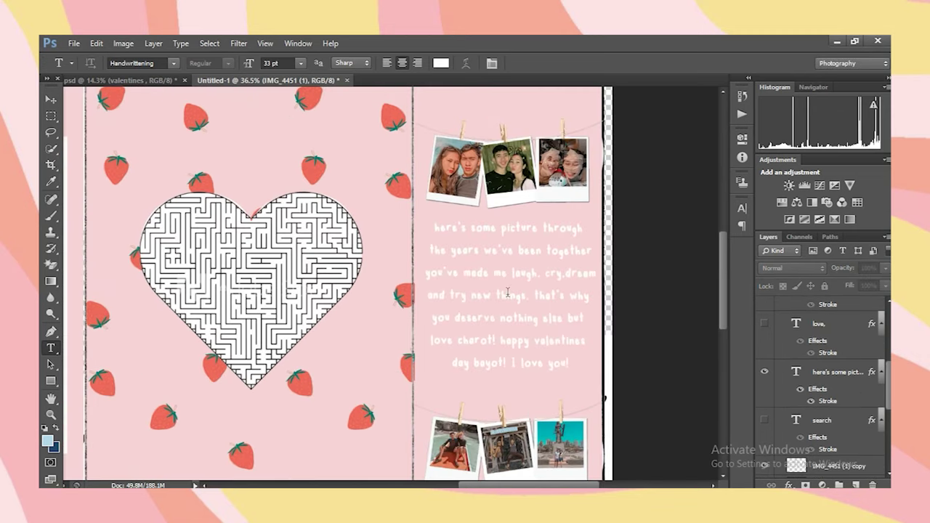
pyautogui.scroll(1, 813, 420)
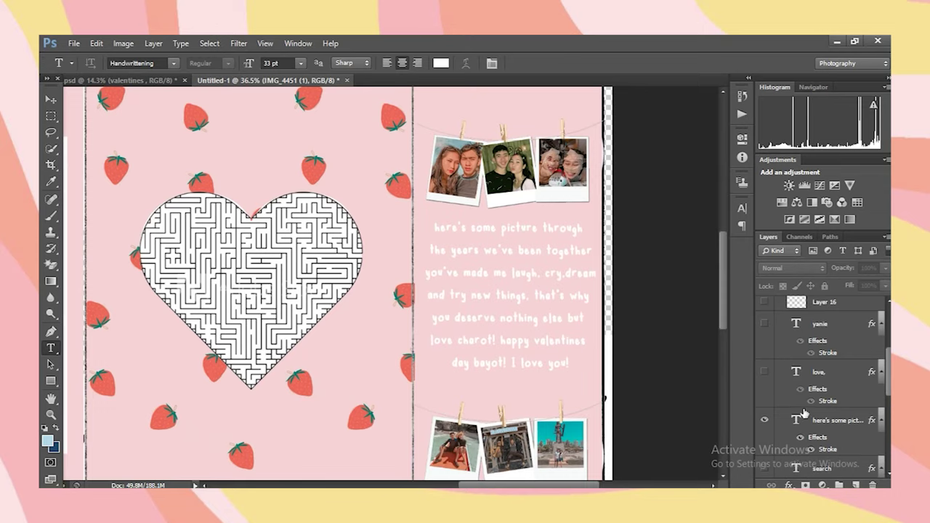
pyautogui.click(764, 372)
pyautogui.click(764, 324)
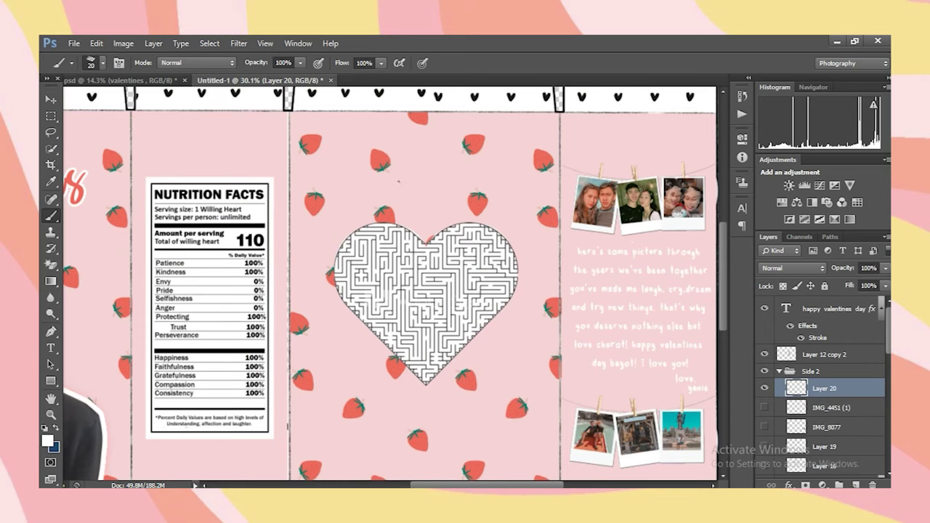
# - Draw a wavy white banner outline above the heart maze with a 16 px brush, undoing the strokes that miss
pyautogui.rightClick(407, 183)
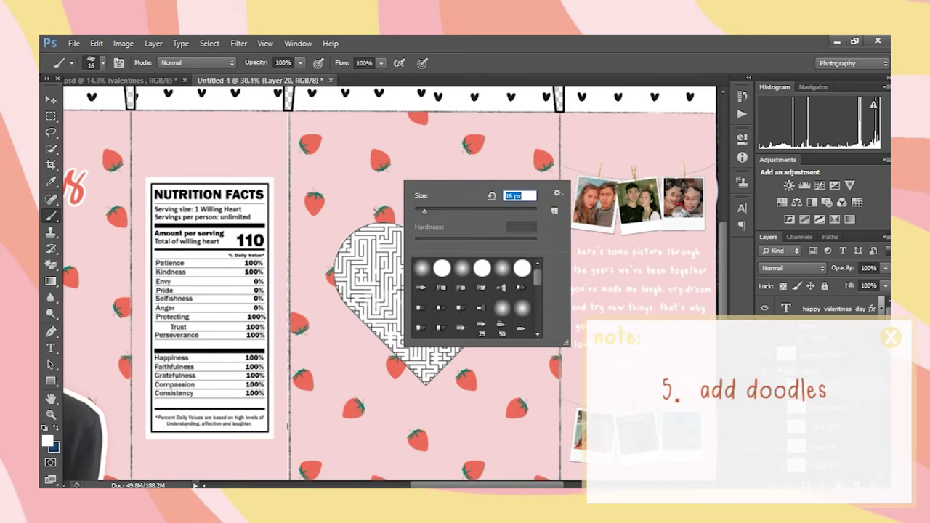
pyautogui.moveTo(333, 147); pyautogui.dragTo(472, 144)
pyautogui.hotkey('ctrl', 'z')
pyautogui.moveTo(334, 146); pyautogui.dragTo(519, 149)
pyautogui.moveTo(336, 151)
pyautogui.mouseDown()
pyautogui.moveTo(352, 164)
pyautogui.moveTo(435, 163)
pyautogui.mouseUp()
pyautogui.hotkey('ctrl', 'z')
pyautogui.moveTo(367, 165); pyautogui.dragTo(470, 172)
pyautogui.hotkey('ctrl', 'z')
pyautogui.moveTo(372, 164); pyautogui.dragTo(523, 184)
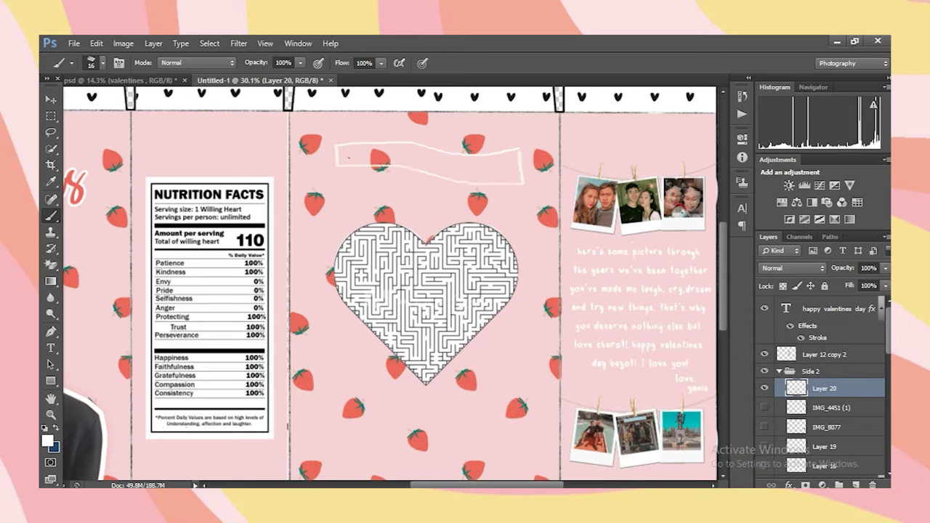
pyautogui.hotkey('ctrl', 'z')
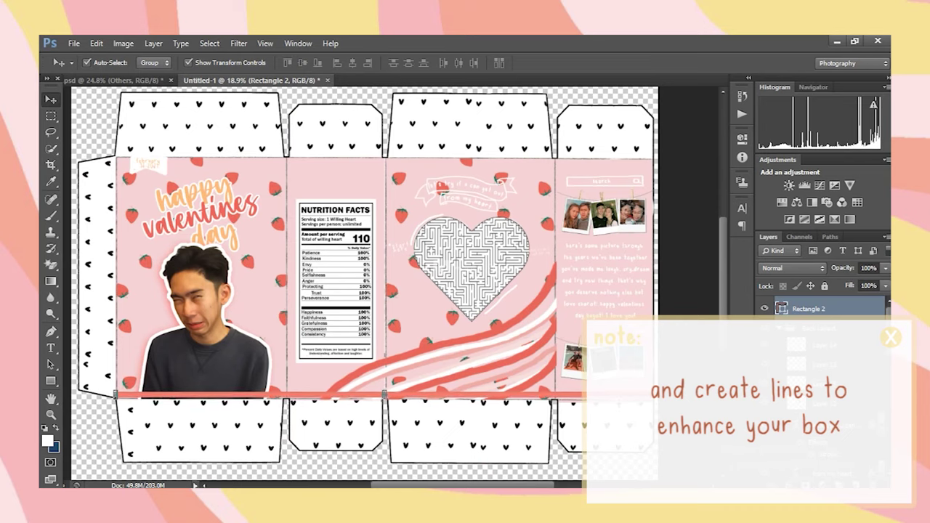
# - Nudge the red stripe down along the panels' lower edge and duplicate it along their upper edge
pyautogui.press('Down')
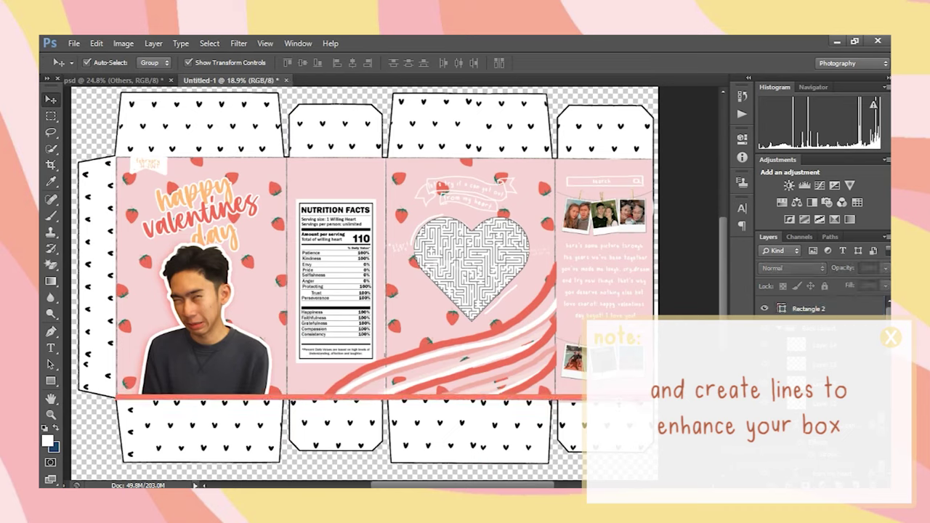
pyautogui.moveTo(634, 393); pyautogui.dragTo(635, 162)
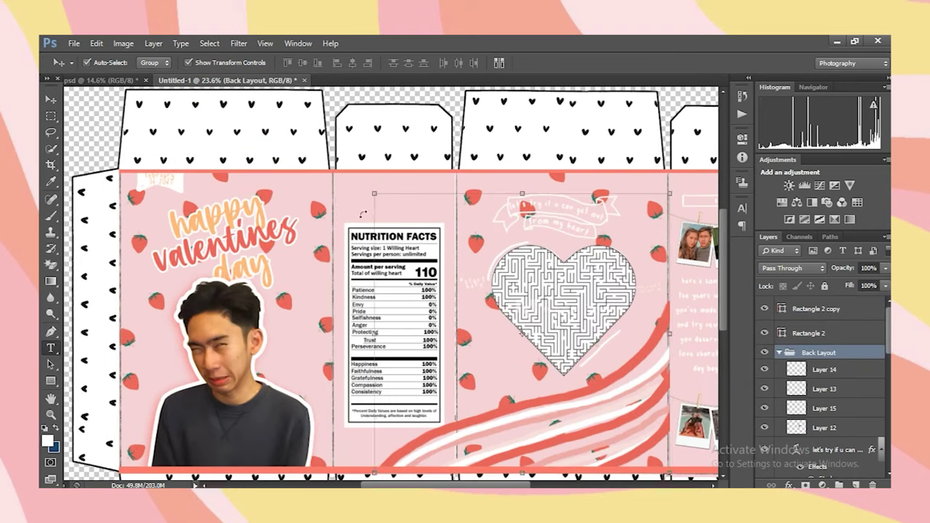
# - Add the text "hehe" above the nutrition facts label in 33 pt Handwrittening and color it white
pyautogui.press('t')
pyautogui.click(343, 201)
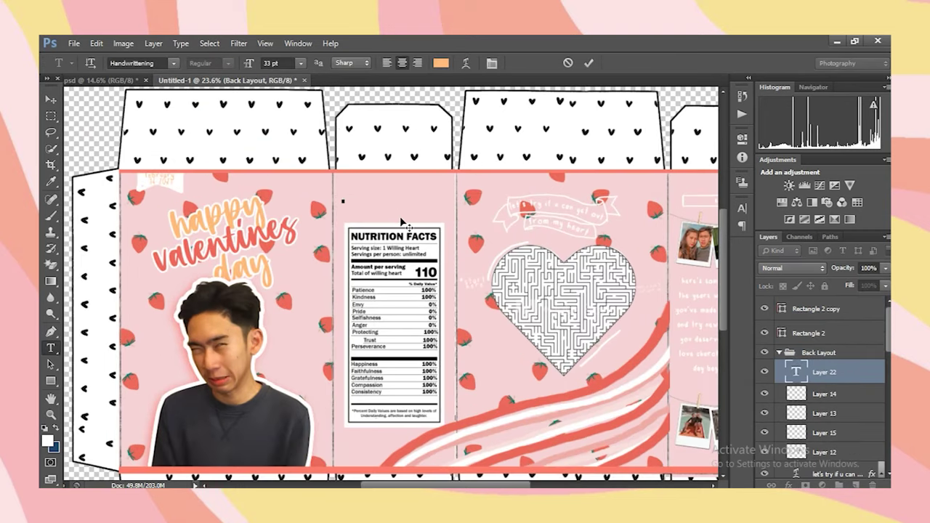
pyautogui.write('hehe')
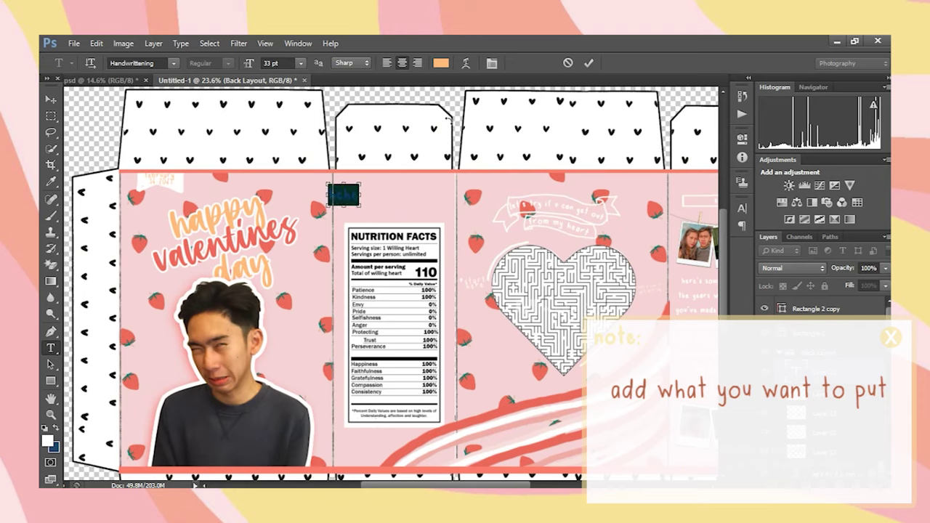
pyautogui.click(441, 63)
pyautogui.click(541, 226)
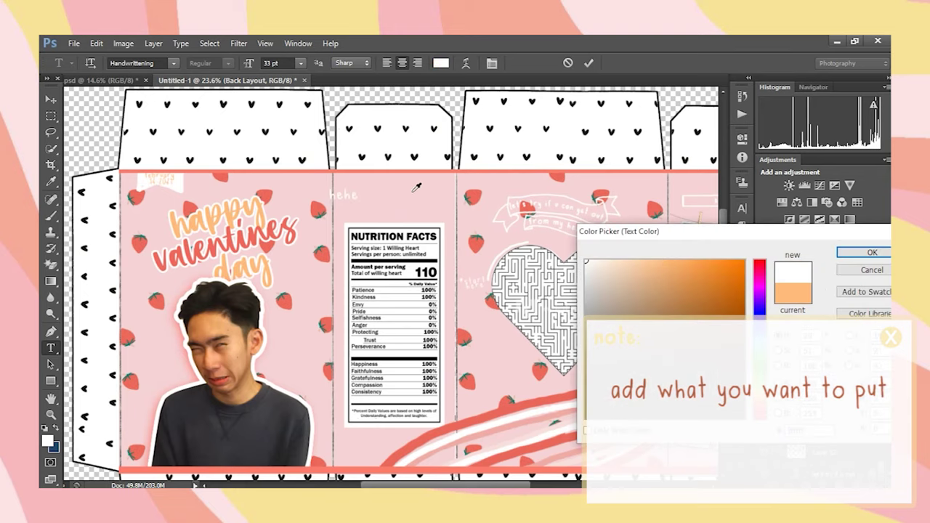
pyautogui.press('Return')
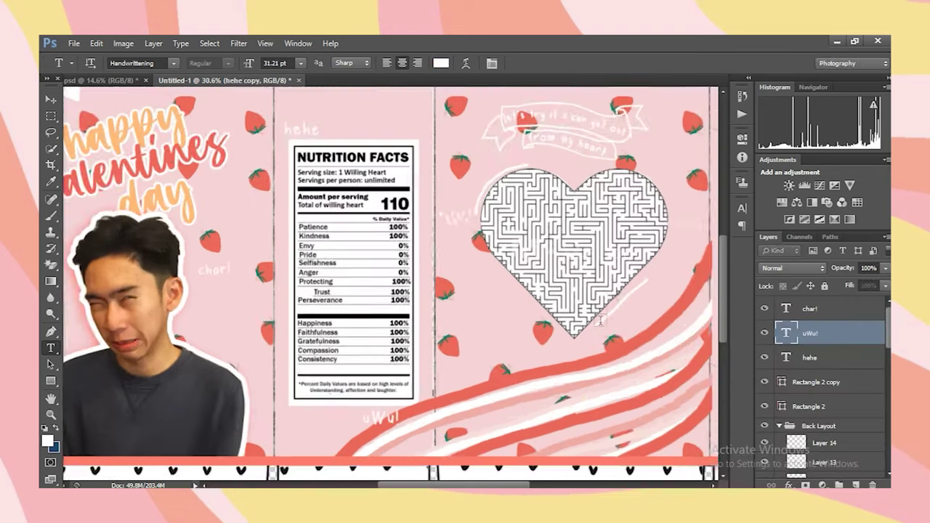
# - Draw a small white sparkle doodle beside the portrait's face on the front panel with a 13 px brush
pyautogui.scroll(-9, 601, 321)
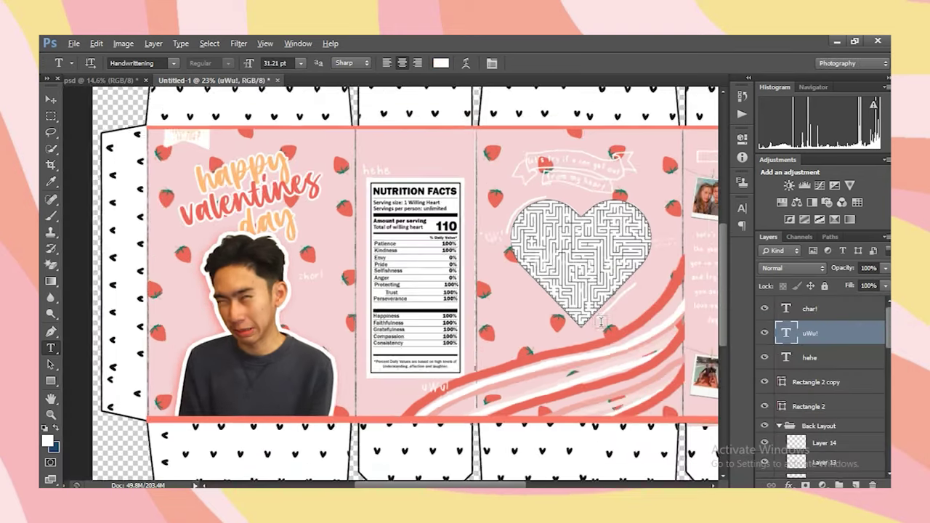
pyautogui.scroll(4, 399, 280)
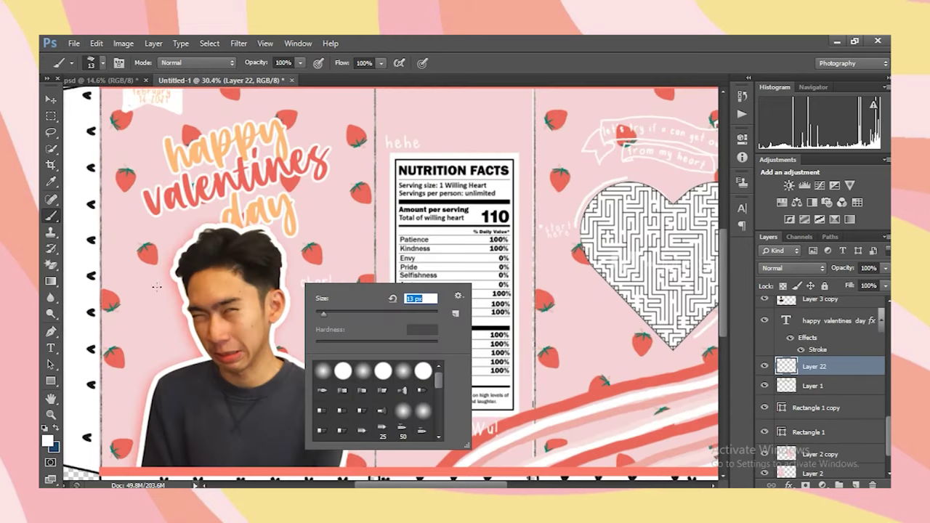
pyautogui.press('Return')
pyautogui.moveTo(156, 287); pyautogui.dragTo(148, 299)
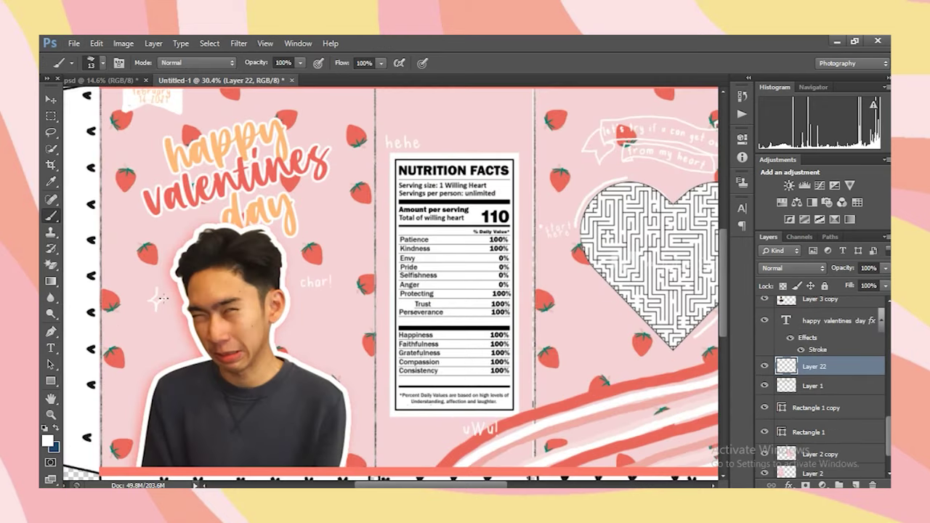
pyautogui.scroll(-3, 167, 324)
pyautogui.scroll(1, 226, 193)
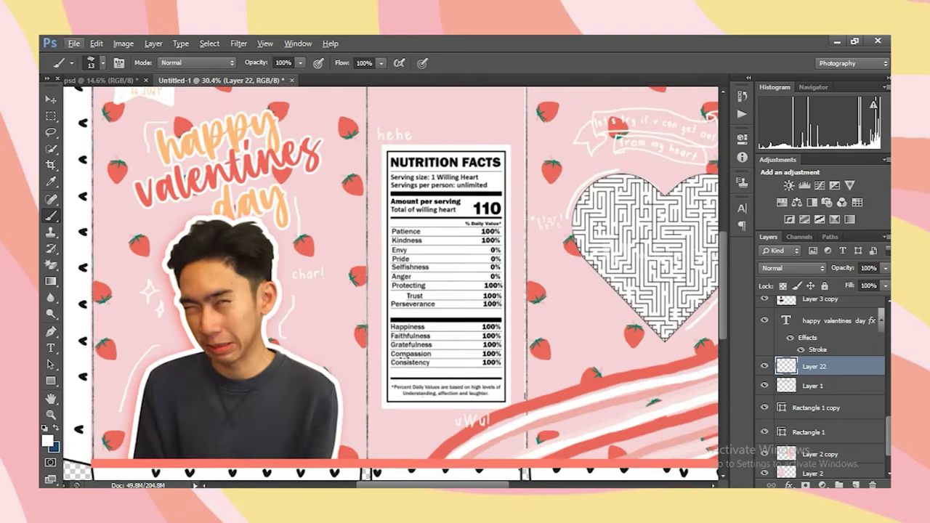
# - Draw white sparkle doodles beside the portrait's shoulder and above the right corner of the nutrition facts label
pyautogui.scroll(1, 318, 336)
pyautogui.moveTo(329, 345); pyautogui.dragTo(320, 353)
pyautogui.scroll(-2, 488, 386)
pyautogui.scroll(1, 320, 162)
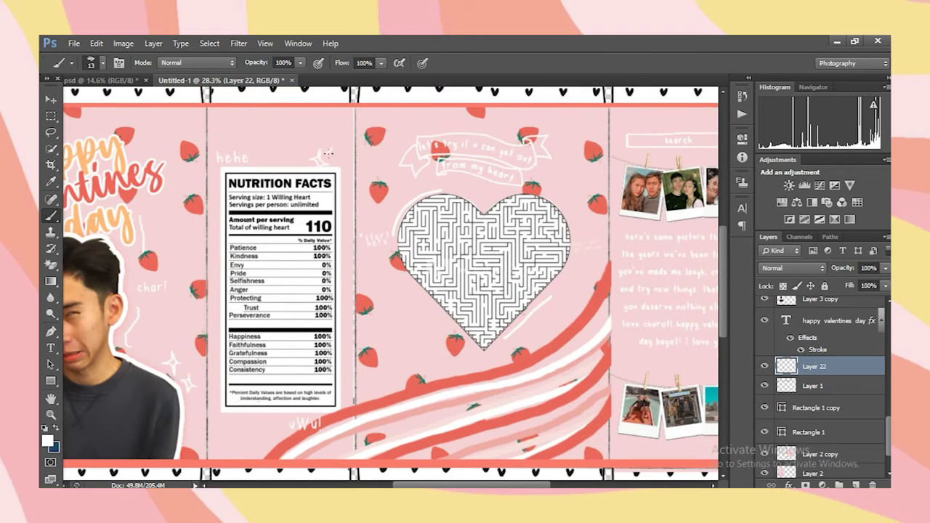
pyautogui.moveTo(329, 154); pyautogui.dragTo(332, 151)
pyautogui.scroll(-3, 520, 320)
pyautogui.press('v')
pyautogui.click(672, 271)
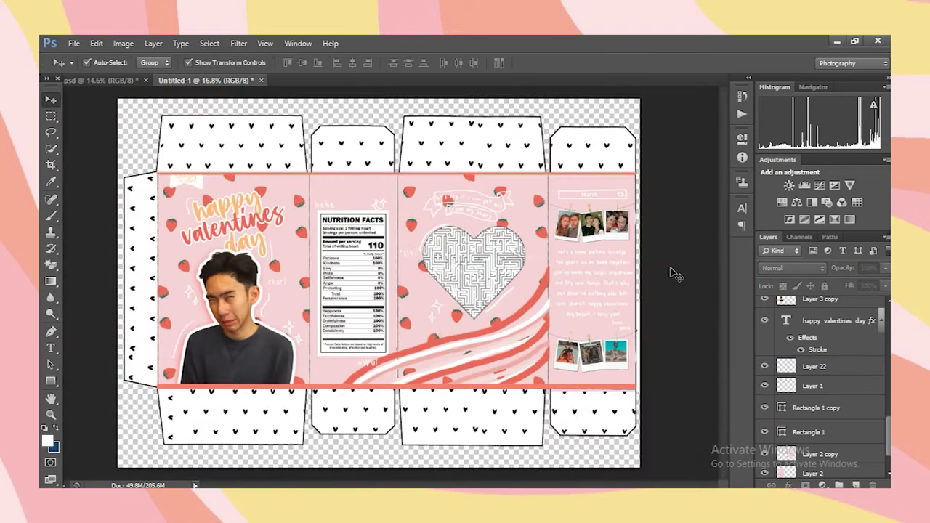
# - Save a PNG copy of the layout to the Desktop as "box layout"
pyautogui.click(73, 43)
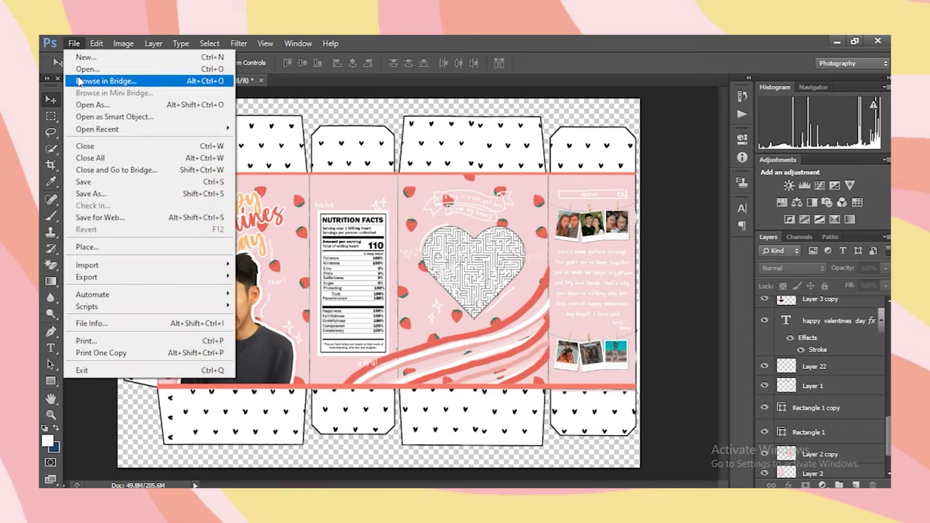
pyautogui.click(115, 193)
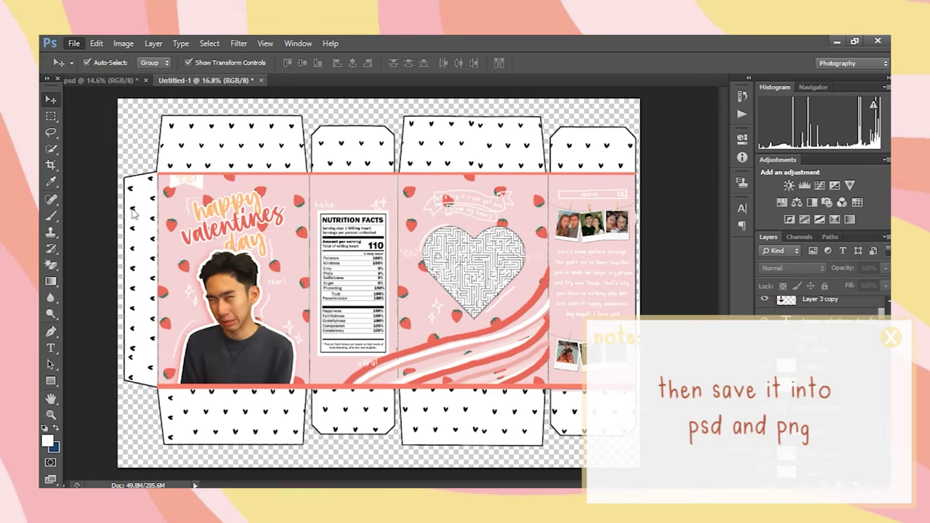
pyautogui.click(574, 301)
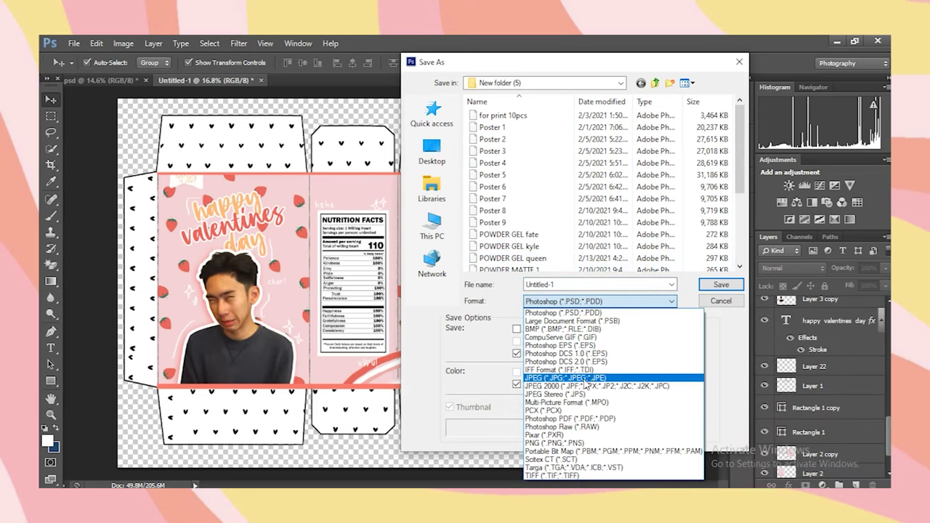
pyautogui.click(574, 442)
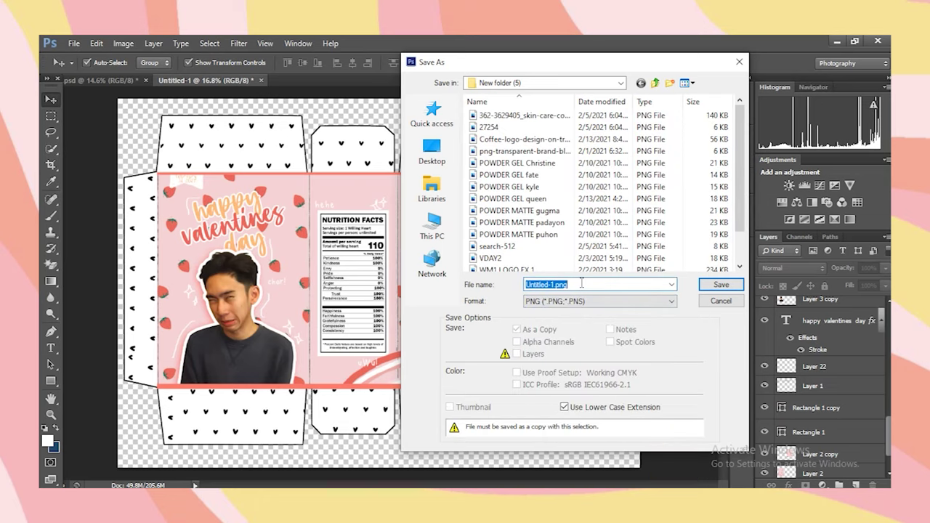
pyautogui.write('box layout')
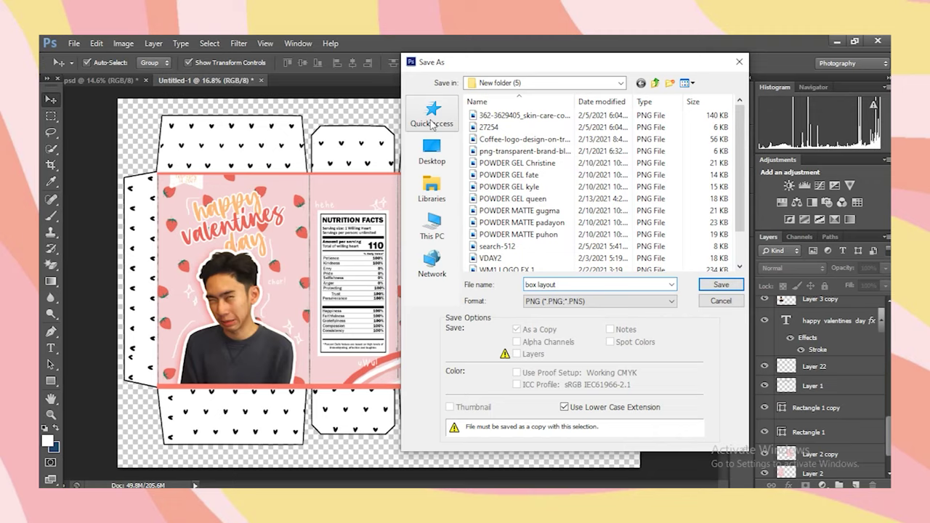
pyautogui.click(432, 153)
pyautogui.click(719, 285)
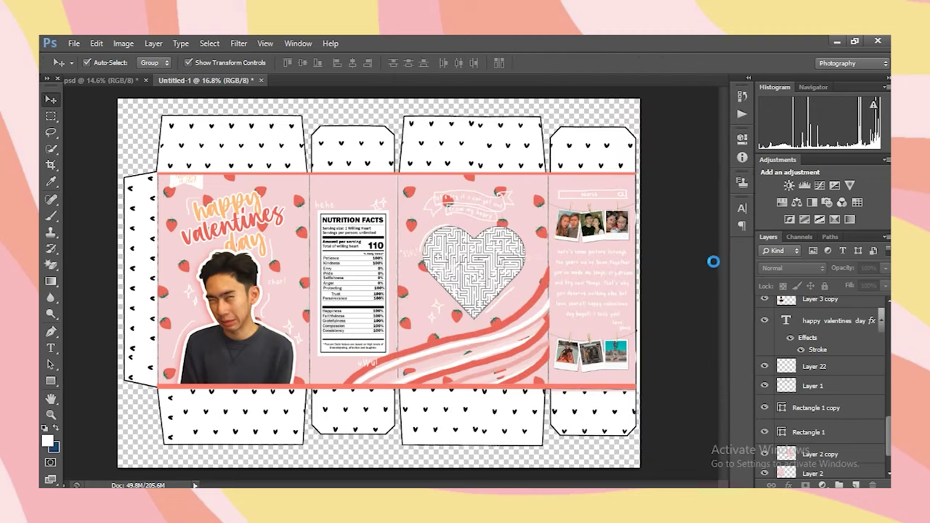